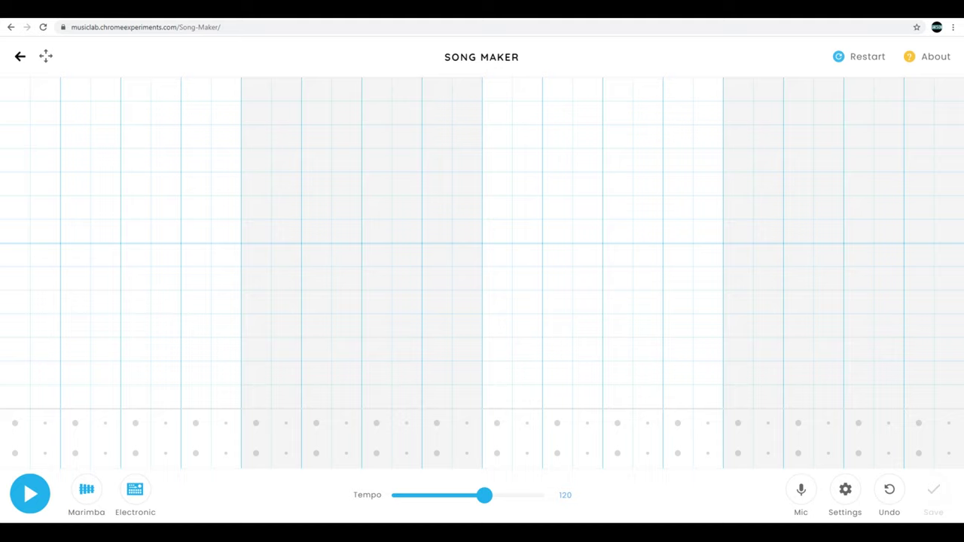
# Scatter ten coloured notes across the grid, including two two-beat notes
pyautogui.click(376, 301)
pyautogui.click(407, 208)
pyautogui.click(347, 184)
pyautogui.click(256, 230)
pyautogui.click(166, 325)
pyautogui.moveTo(316, 375); pyautogui.dragTo(346, 375)
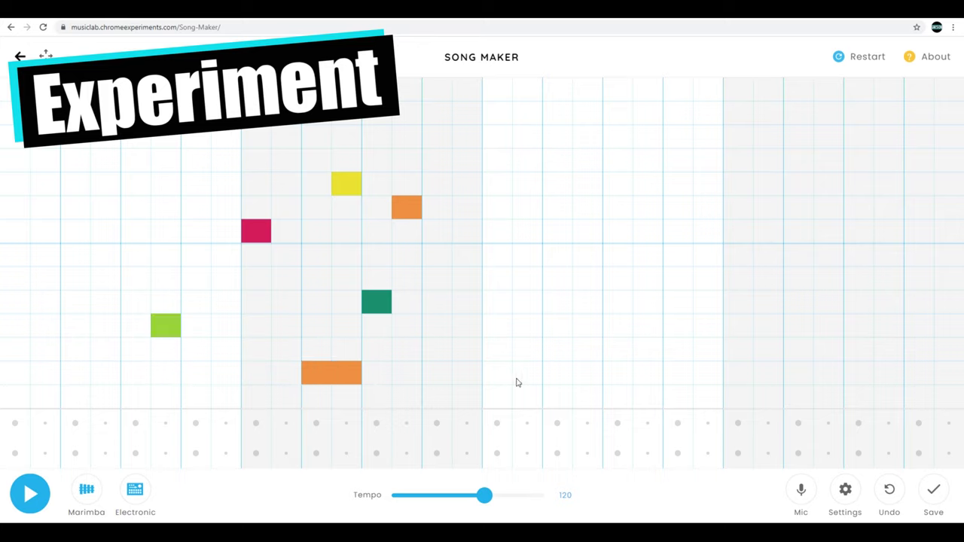
pyautogui.click(516, 383)
pyautogui.moveTo(614, 279); pyautogui.dragTo(637, 284)
pyautogui.click(680, 121)
pyautogui.click(809, 259)
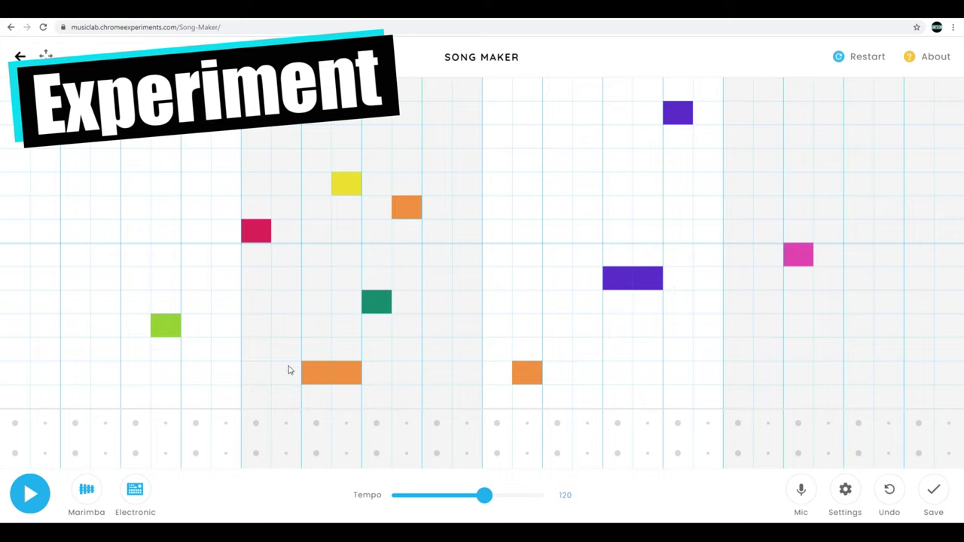
# Fill the first column with every pitch from low C up to the top B
pyautogui.click(10, 400)
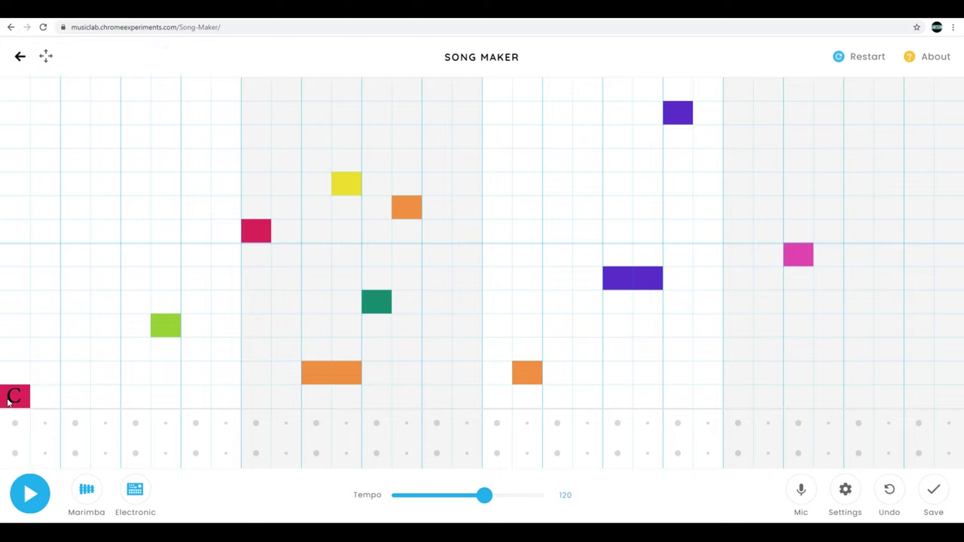
pyautogui.click(15, 373)
pyautogui.click(16, 350)
pyautogui.click(18, 329)
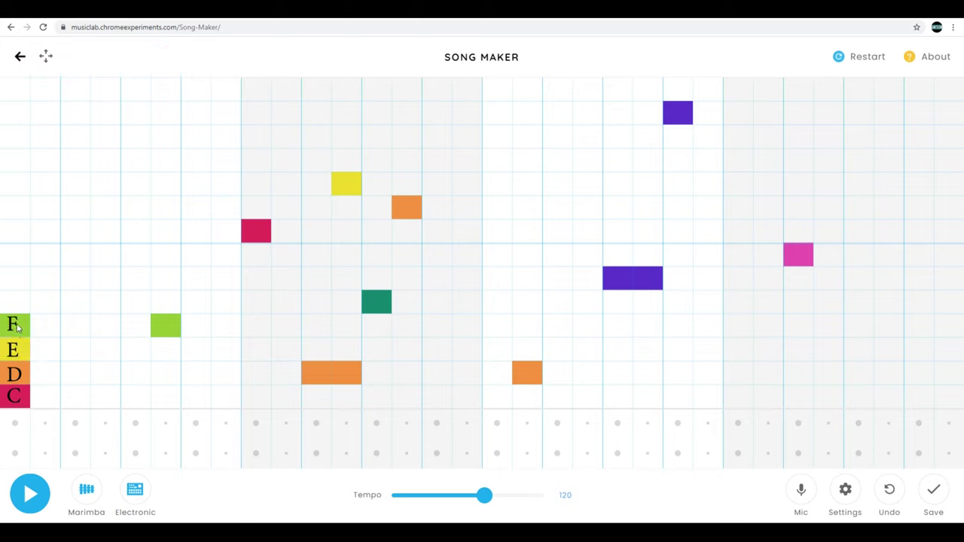
pyautogui.click(18, 309)
pyautogui.click(20, 280)
pyautogui.click(21, 261)
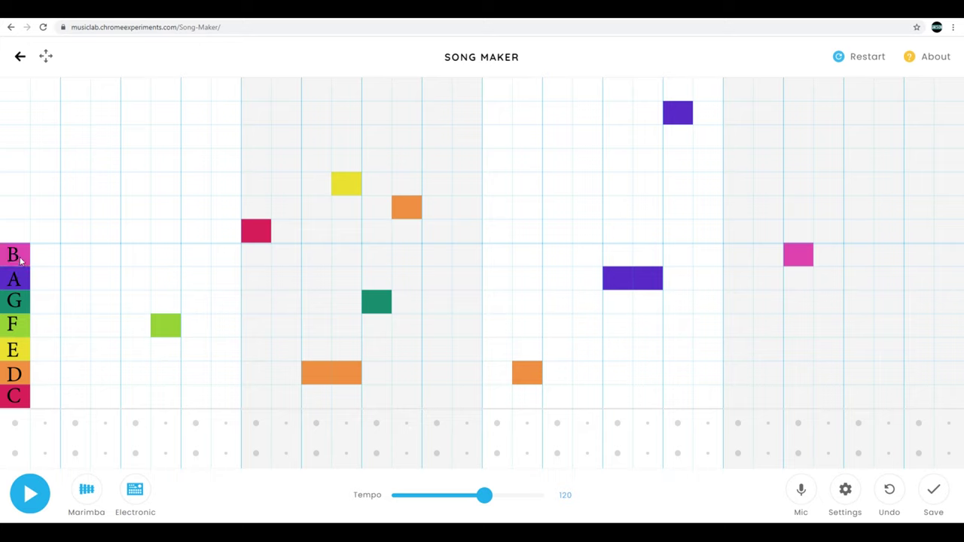
pyautogui.click(21, 238)
pyautogui.click(20, 215)
pyautogui.click(18, 188)
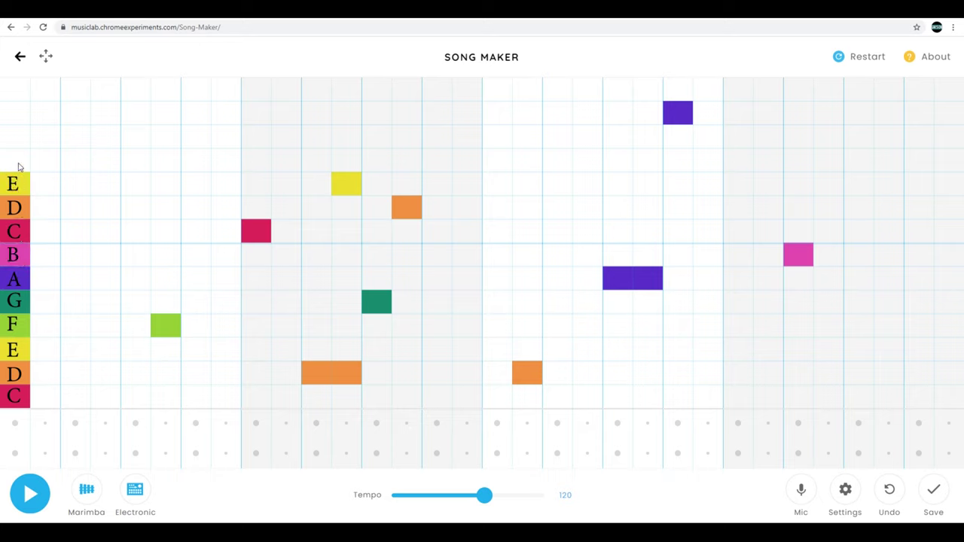
pyautogui.click(19, 163)
pyautogui.click(22, 139)
pyautogui.click(21, 113)
pyautogui.click(19, 91)
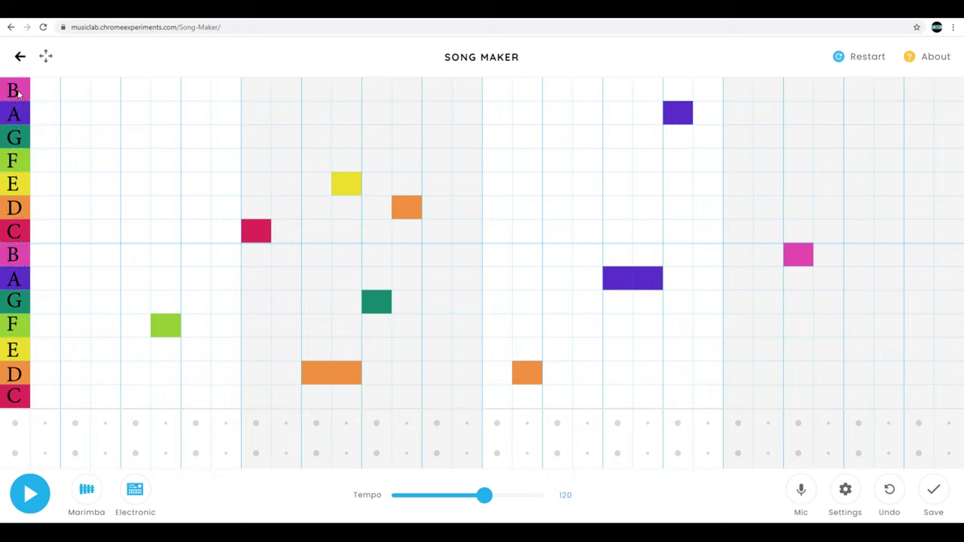
# Play the song through, then stop playback
pyautogui.click(34, 494)
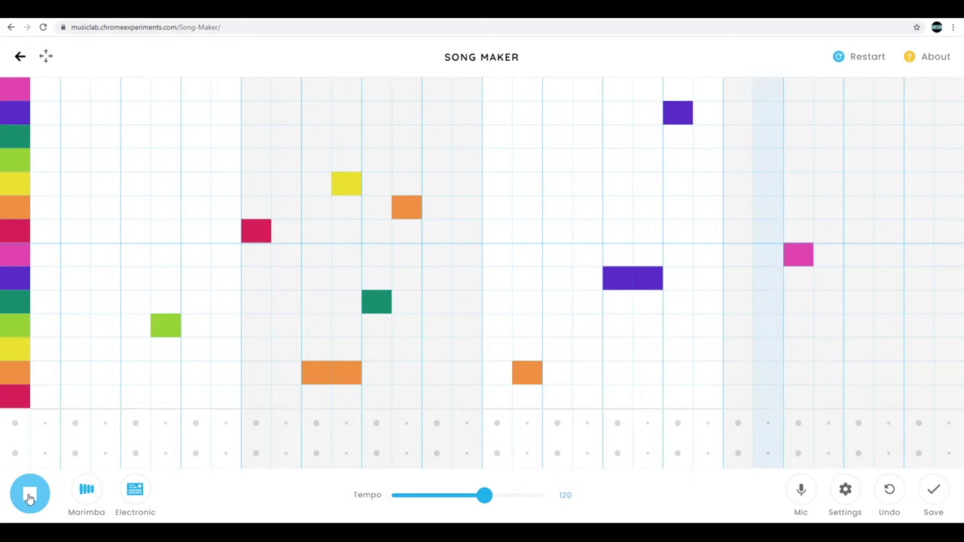
pyautogui.click(30, 498)
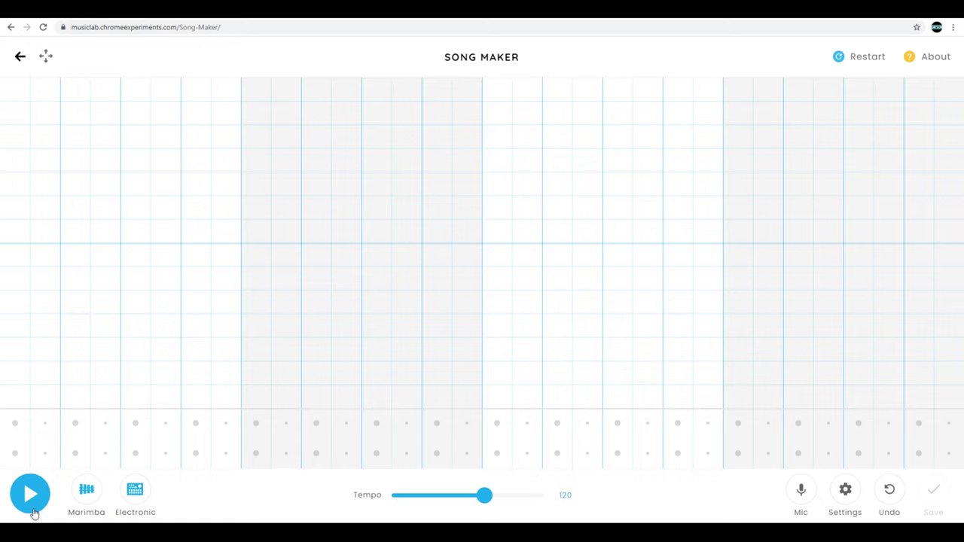
# Place a melody climbing from low C up to G and back down to low C
pyautogui.click(16, 399)
pyautogui.click(46, 381)
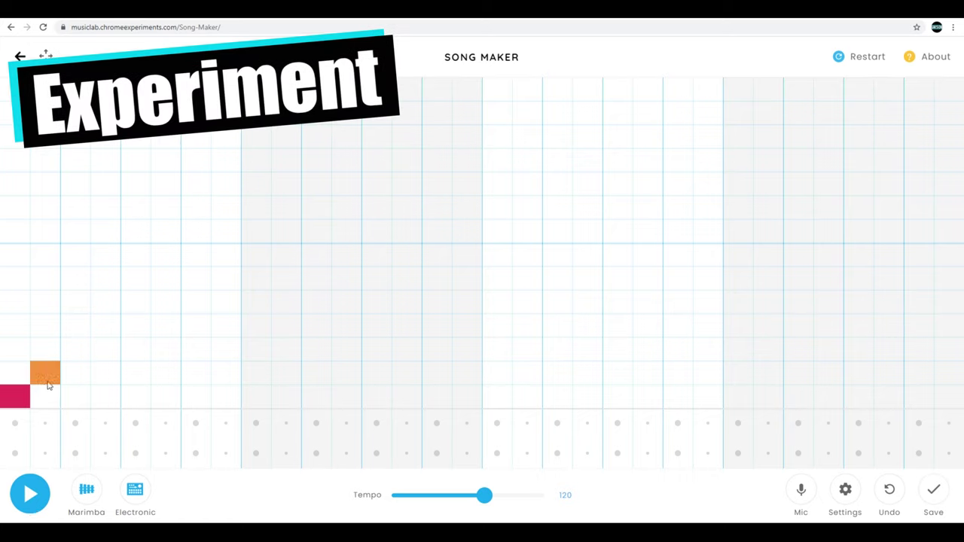
pyautogui.click(76, 354)
pyautogui.click(113, 326)
pyautogui.click(139, 308)
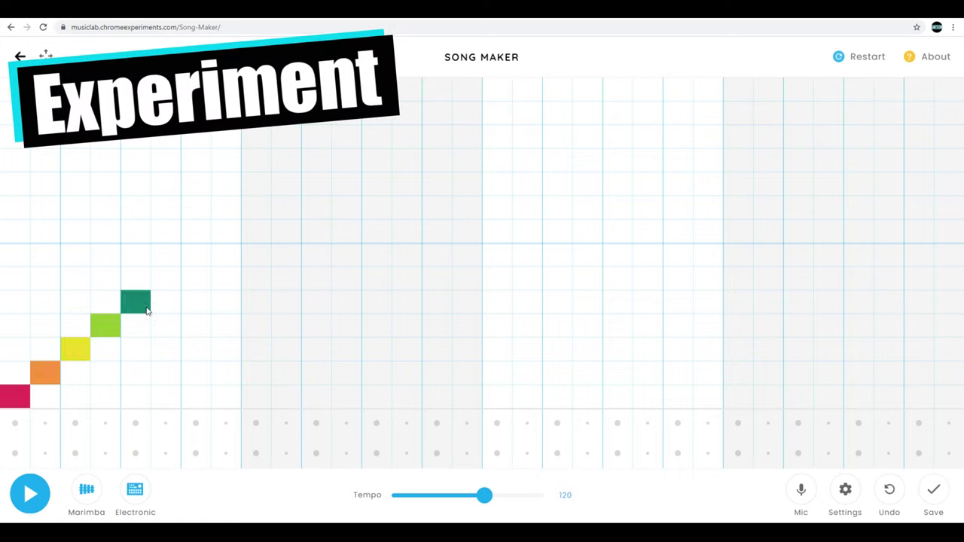
pyautogui.click(167, 326)
pyautogui.click(185, 351)
pyautogui.click(256, 396)
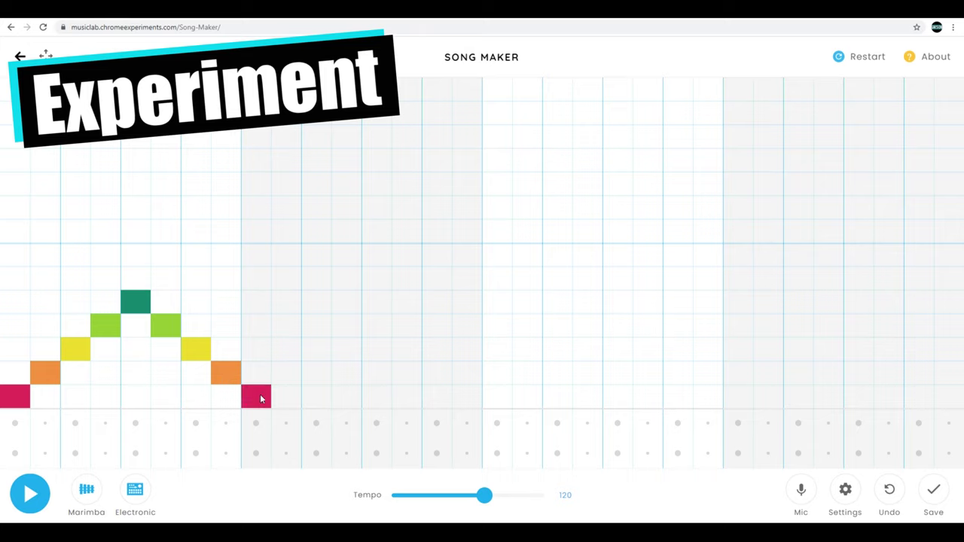
# Play the melody, lower the tempo to 80, and play it again
pyautogui.click(30, 494)
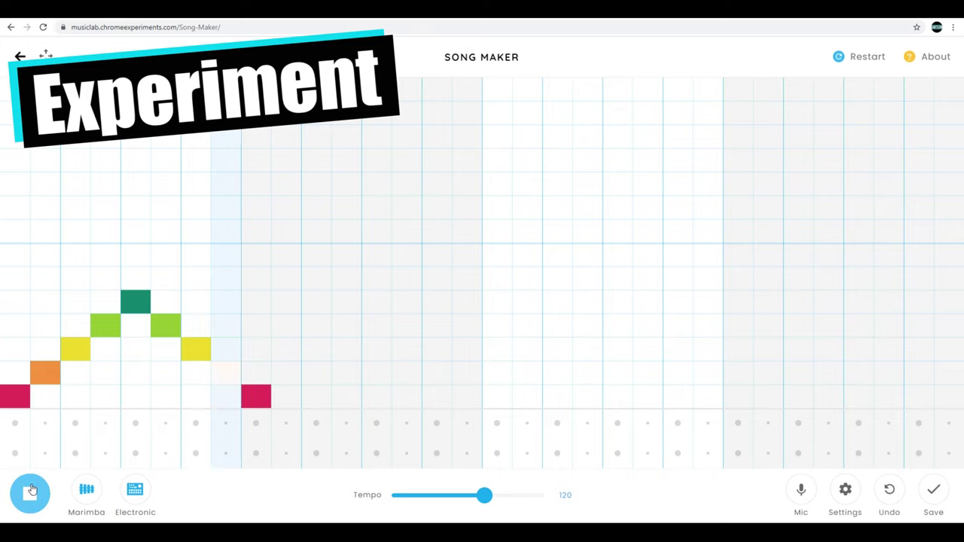
pyautogui.click(31, 491)
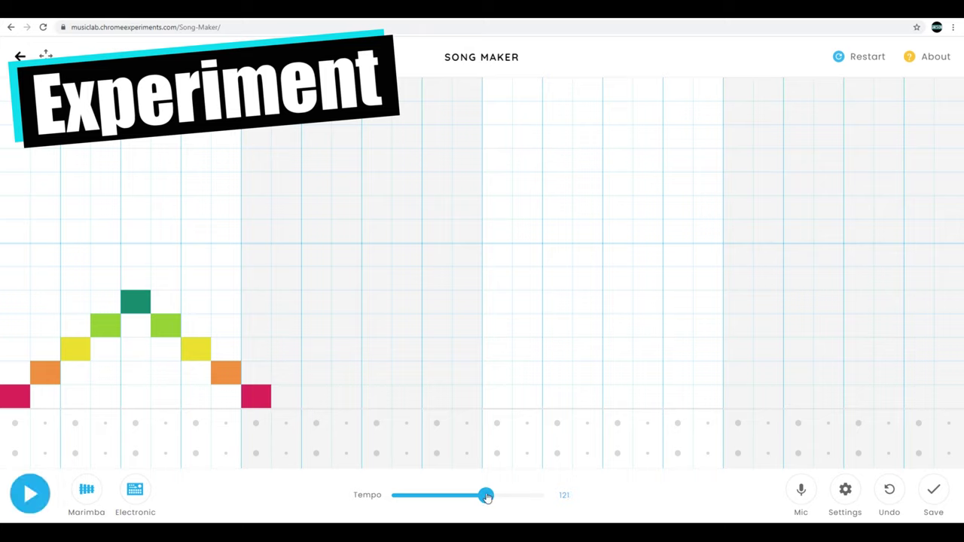
pyautogui.moveTo(486, 497); pyautogui.dragTo(456, 501)
pyautogui.click(30, 495)
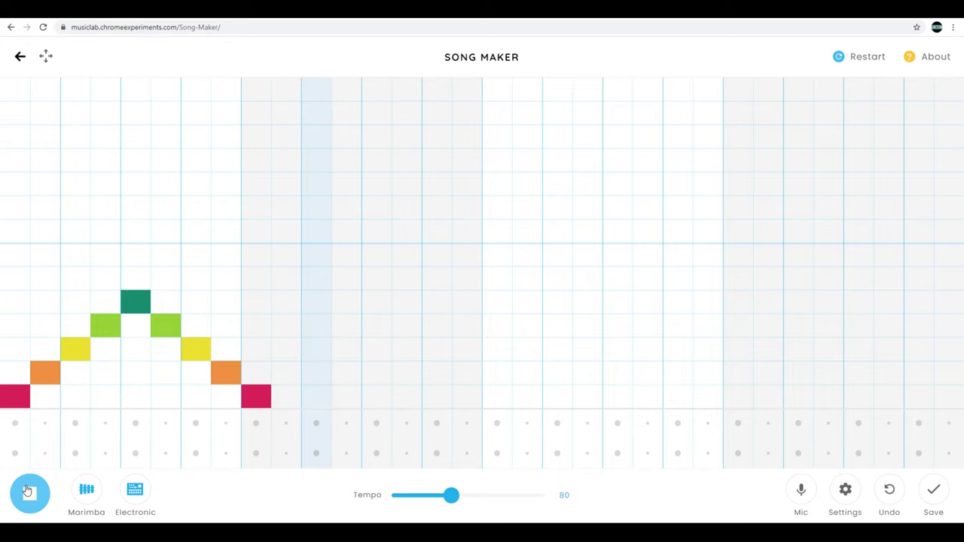
# Switch the melody instrument to Strings and audition it
pyautogui.click(22, 491)
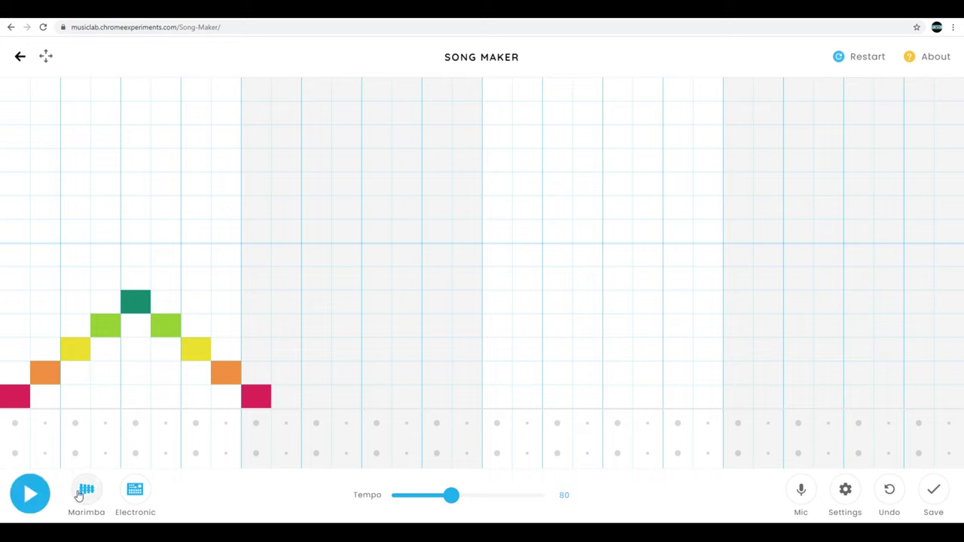
pyautogui.click(83, 490)
pyautogui.click(37, 492)
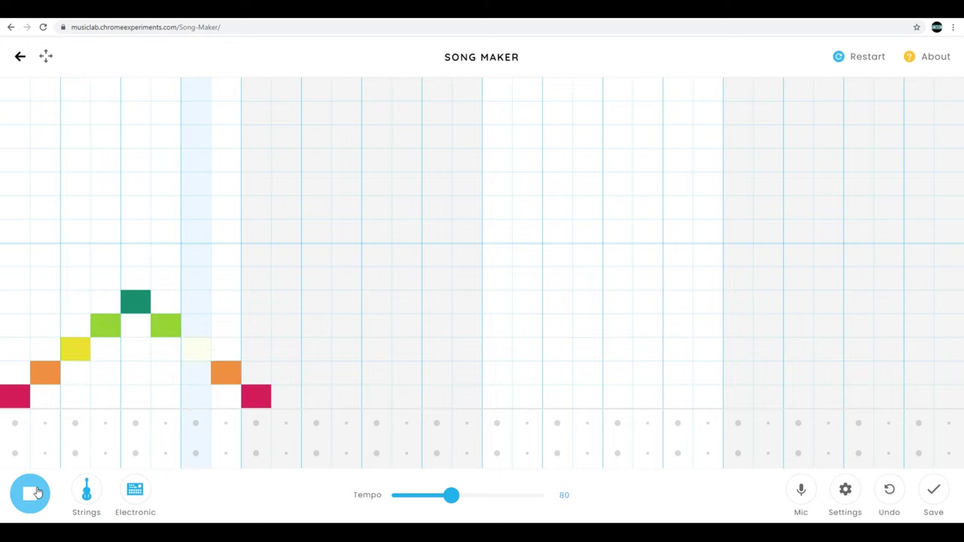
pyautogui.click(37, 493)
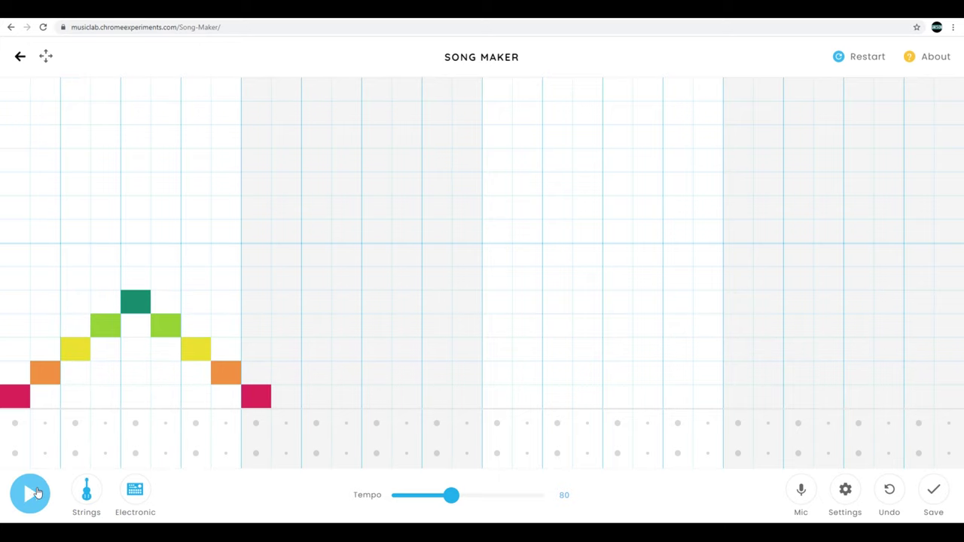
# Switch the melody instrument to Synth and play the melody
pyautogui.click(86, 495)
pyautogui.click(30, 494)
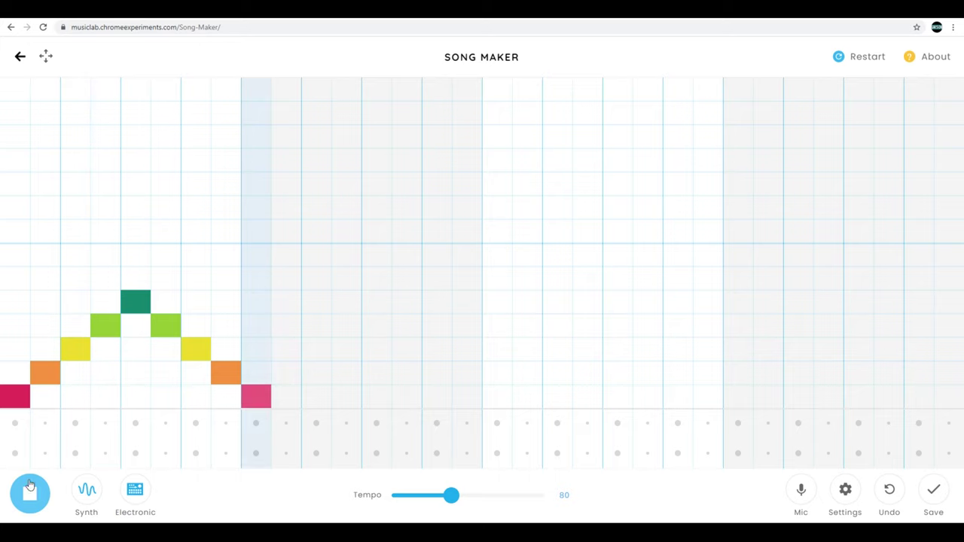
pyautogui.click(30, 488)
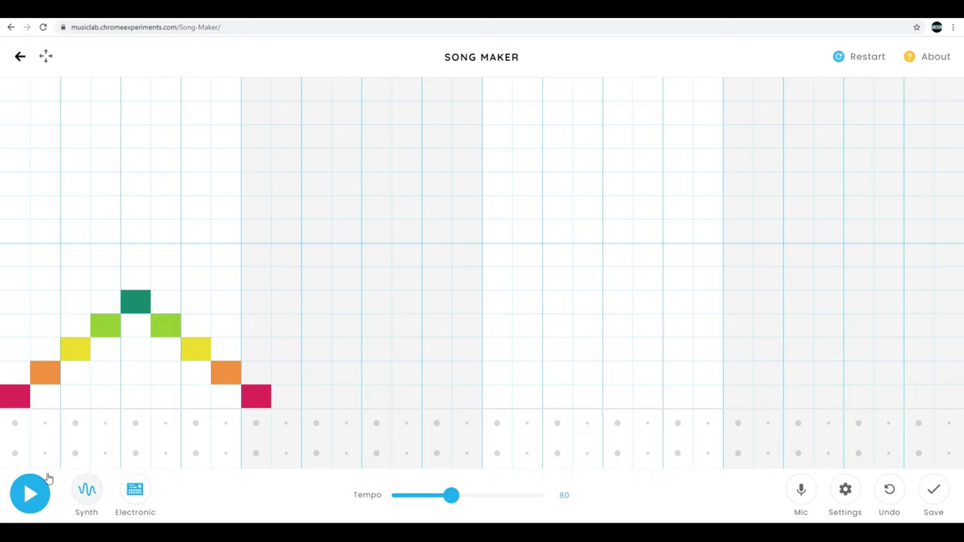
# Add low drum hits on beats one to four and high hits on beats five to nine
pyautogui.click(15, 453)
pyautogui.click(45, 453)
pyautogui.click(76, 453)
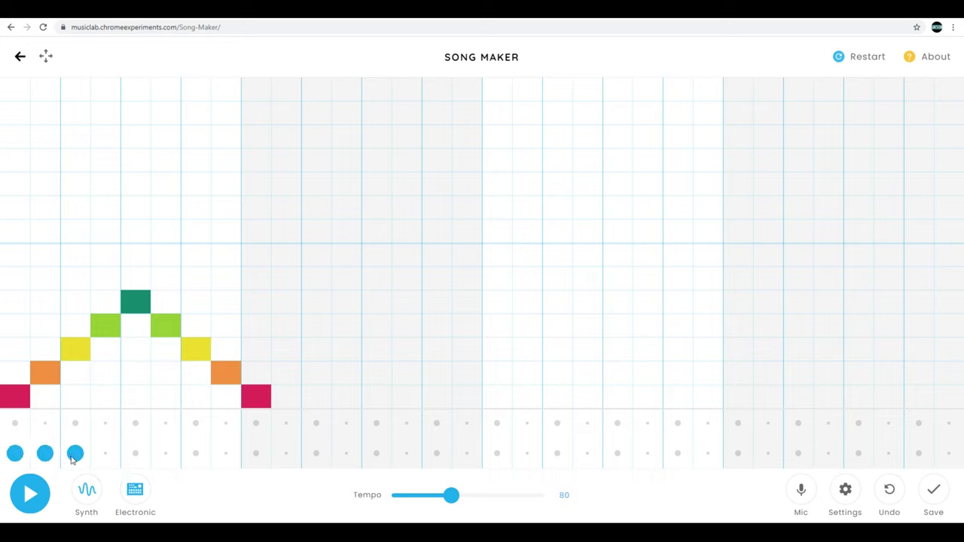
pyautogui.click(106, 453)
pyautogui.click(135, 423)
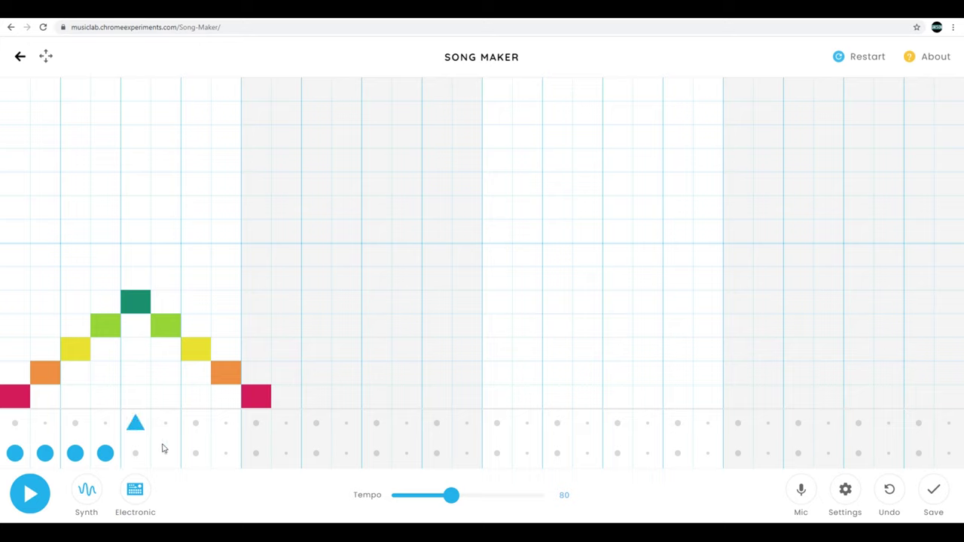
pyautogui.click(166, 423)
pyautogui.click(196, 424)
pyautogui.click(226, 423)
pyautogui.click(256, 424)
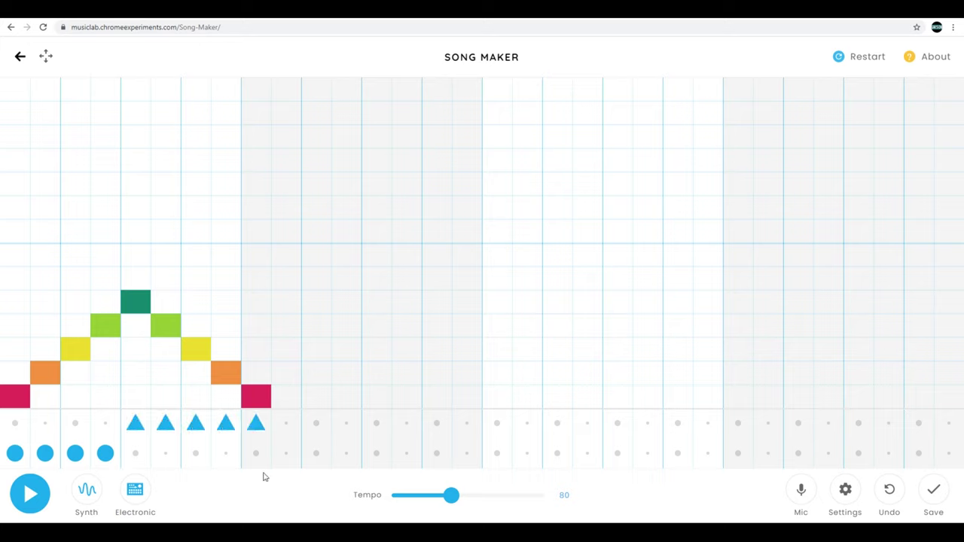
# Play the drum part, then switch the percussion kit to Blocks and listen again
pyautogui.press('space')
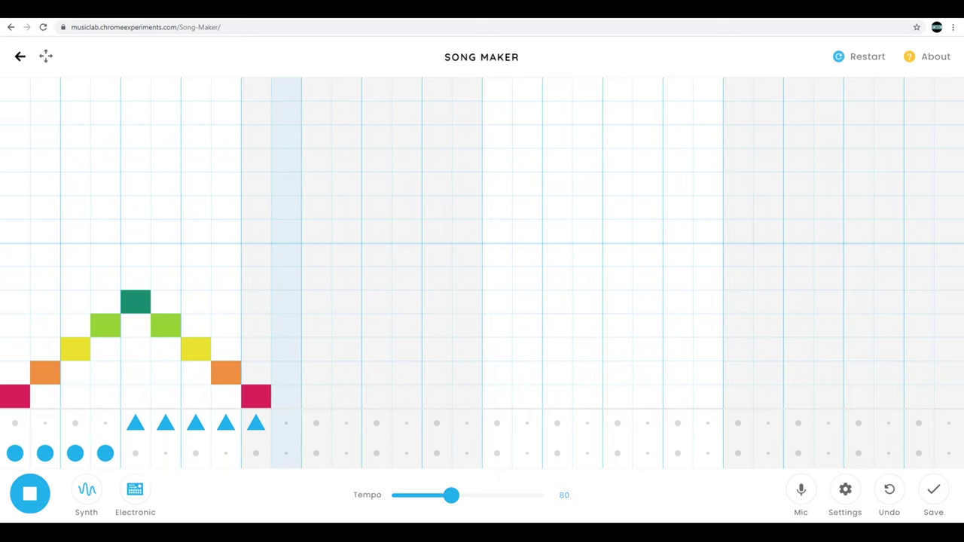
pyautogui.press('space')
pyautogui.click(137, 491)
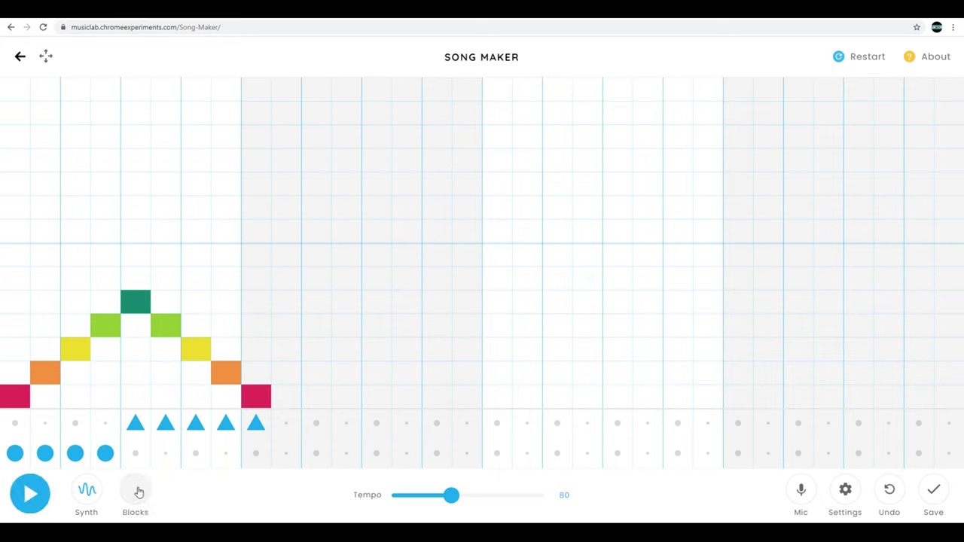
pyautogui.click(31, 497)
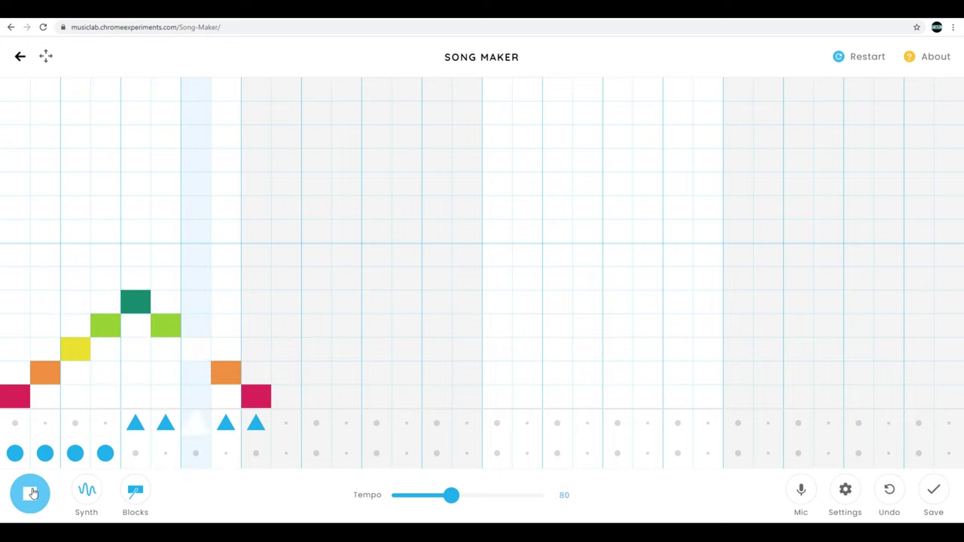
pyautogui.click(31, 493)
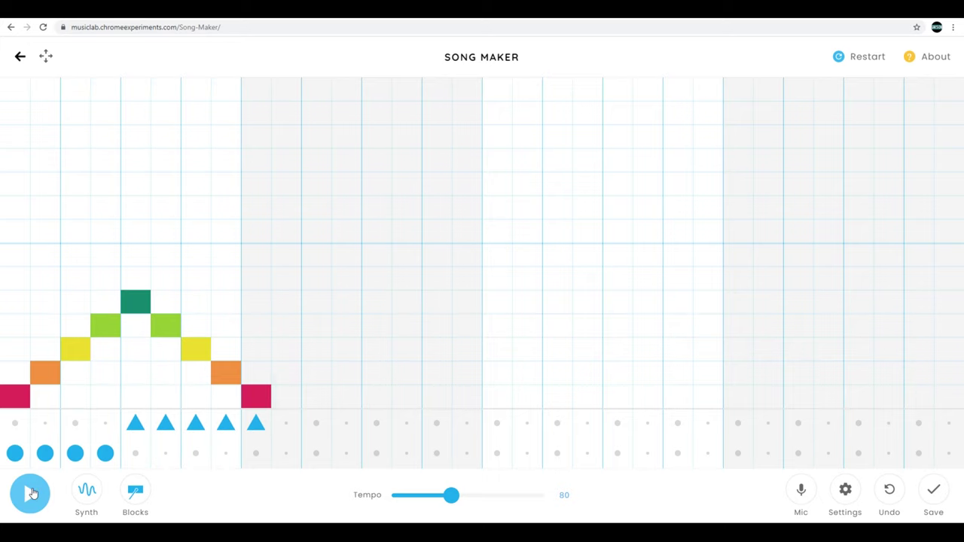
# Set percussion back to Electronic and restart with a blank song
pyautogui.click(135, 491)
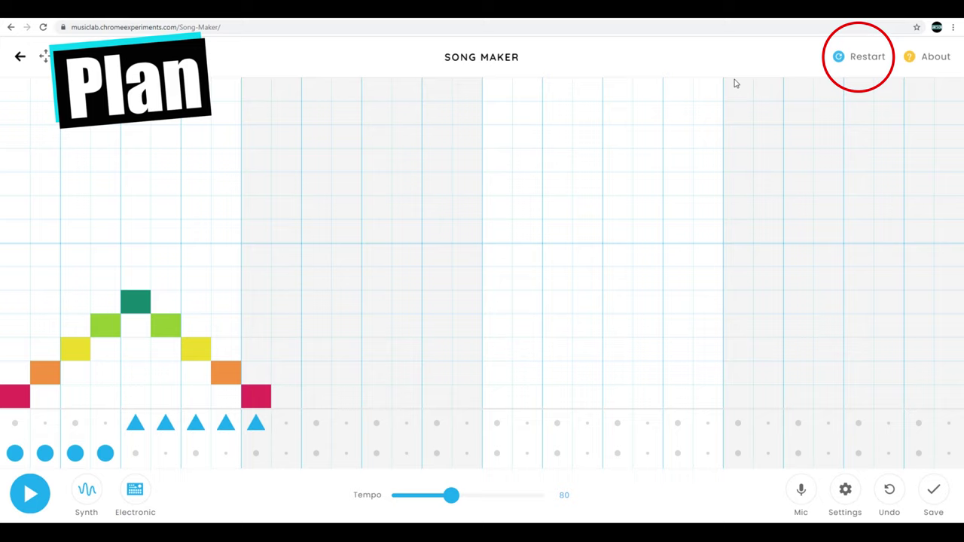
pyautogui.click(840, 57)
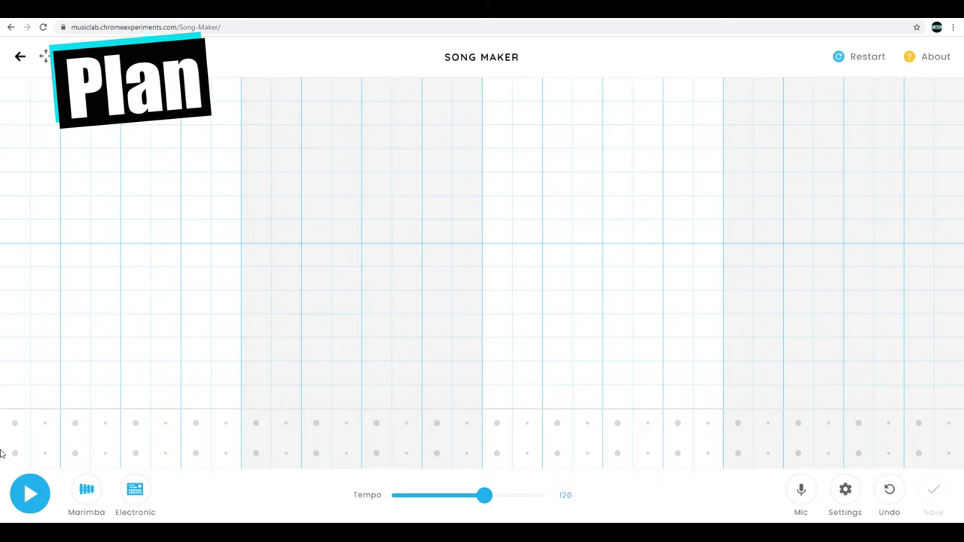
# Place a short C–E–G chord on the first beat
pyautogui.click(2, 403)
pyautogui.click(11, 352)
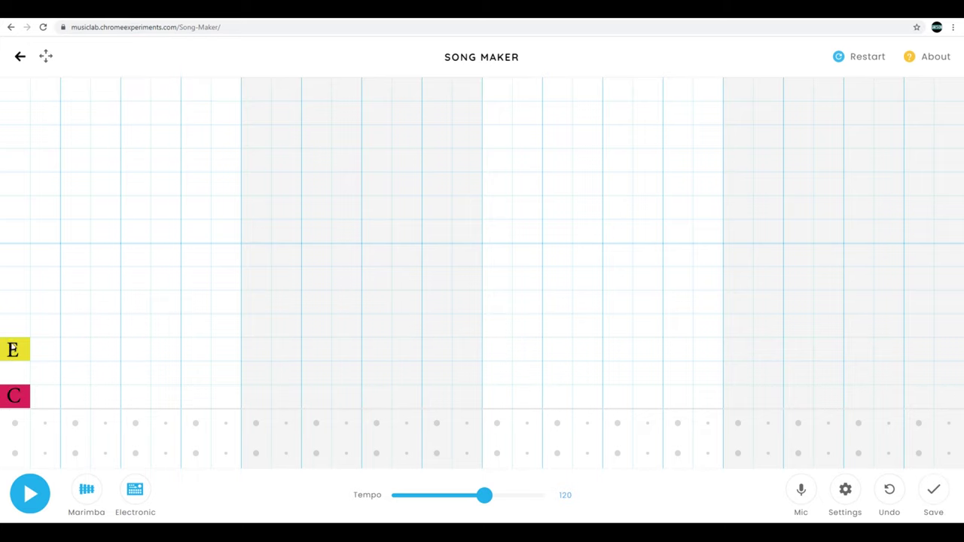
pyautogui.click(20, 307)
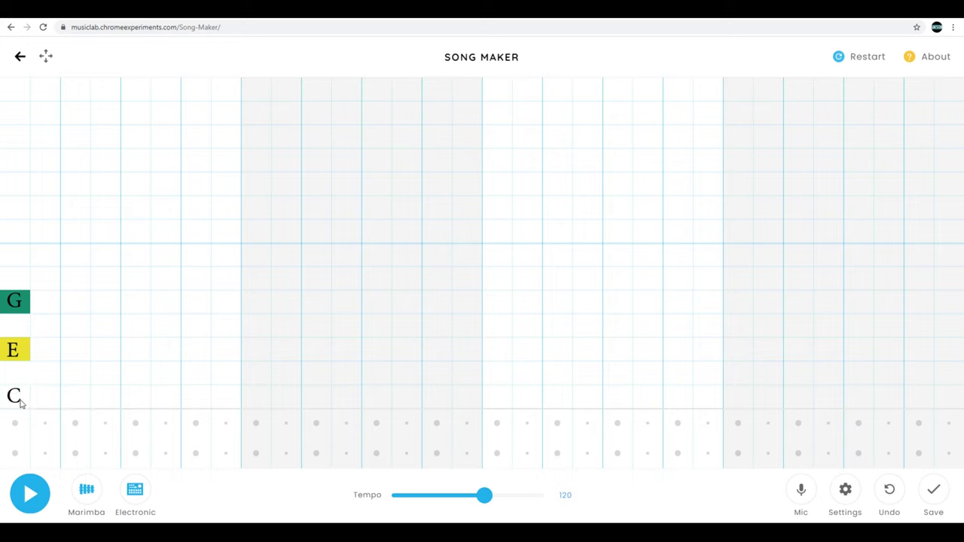
pyautogui.press('shift')
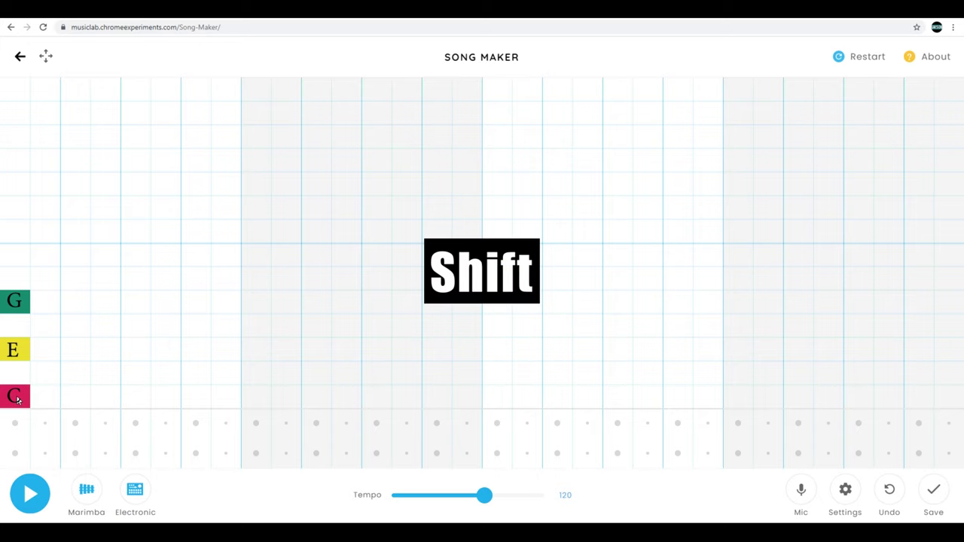
# Undo the short chord and draw C, E and G held across bar one, then play it
pyautogui.hotkey('ctrl', 'z')
pyautogui.hotkey('ctrl', 'z')
pyautogui.hotkey('ctrl', 'z')
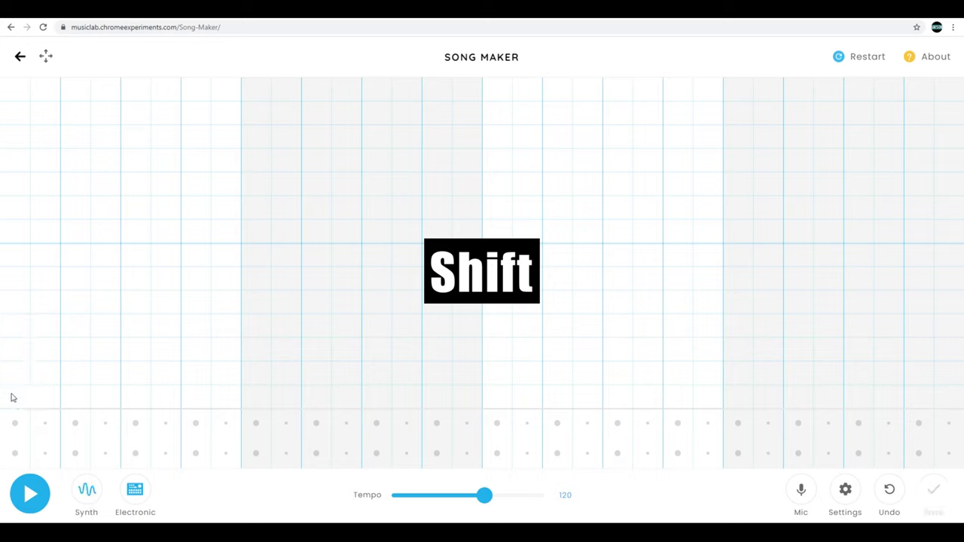
pyautogui.moveTo(10, 398); pyautogui.dragTo(192, 401)
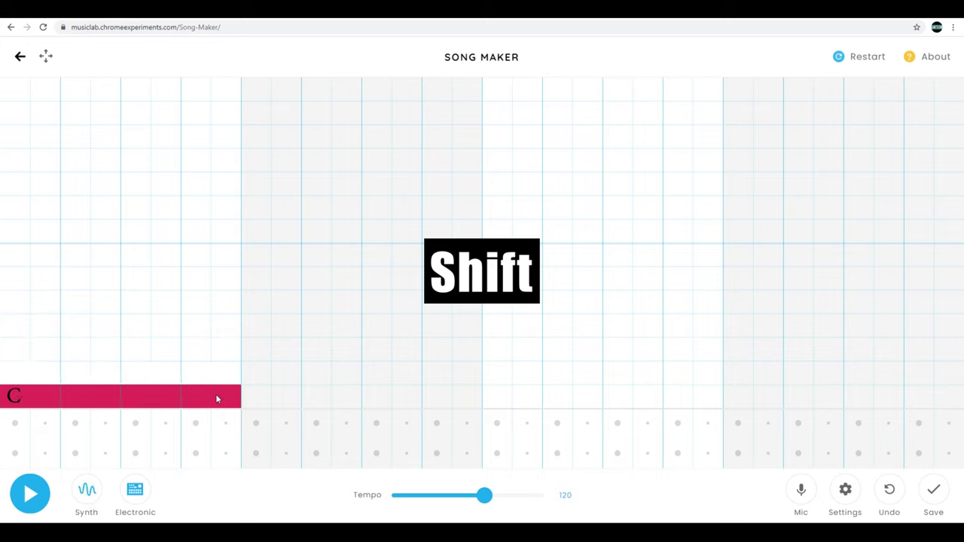
pyautogui.moveTo(13, 350); pyautogui.dragTo(215, 354)
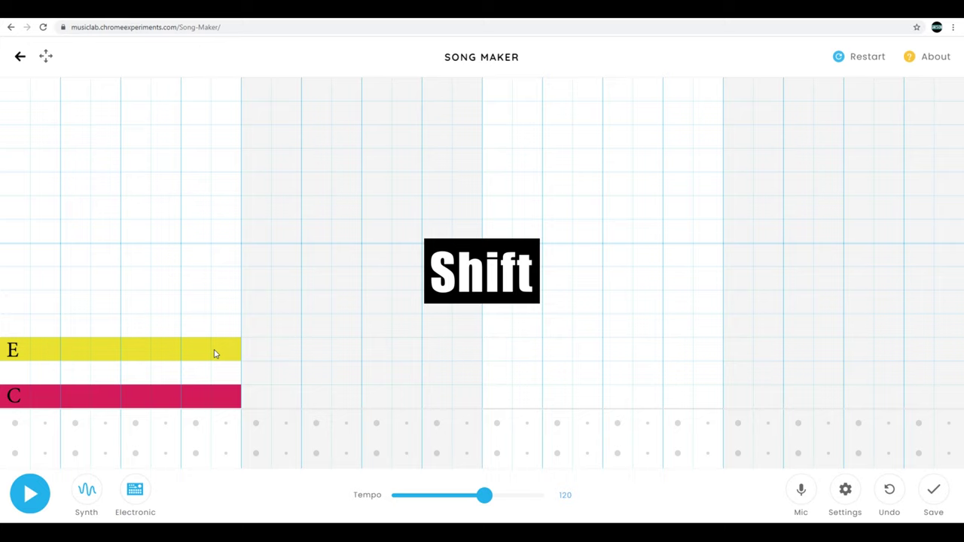
pyautogui.moveTo(16, 304); pyautogui.dragTo(214, 306)
pyautogui.click(32, 503)
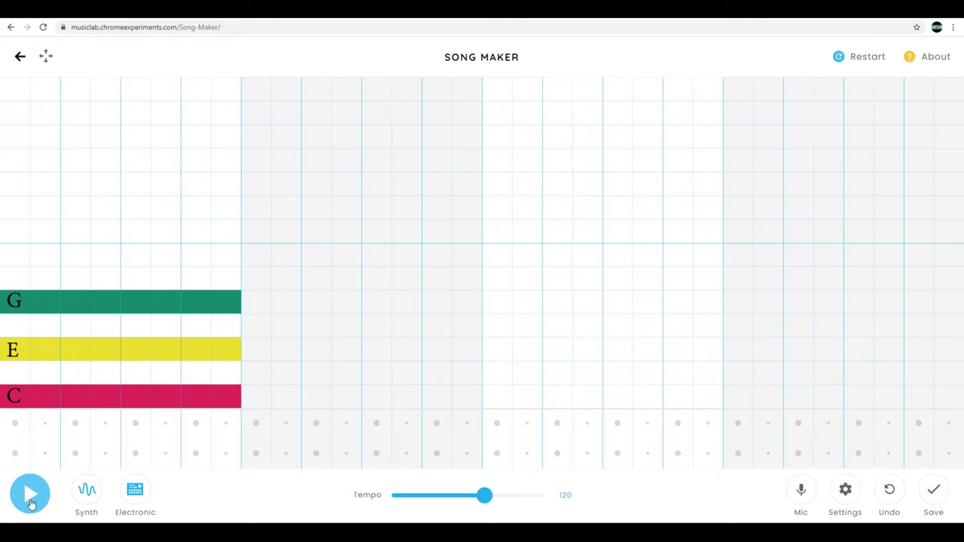
pyautogui.click(31, 503)
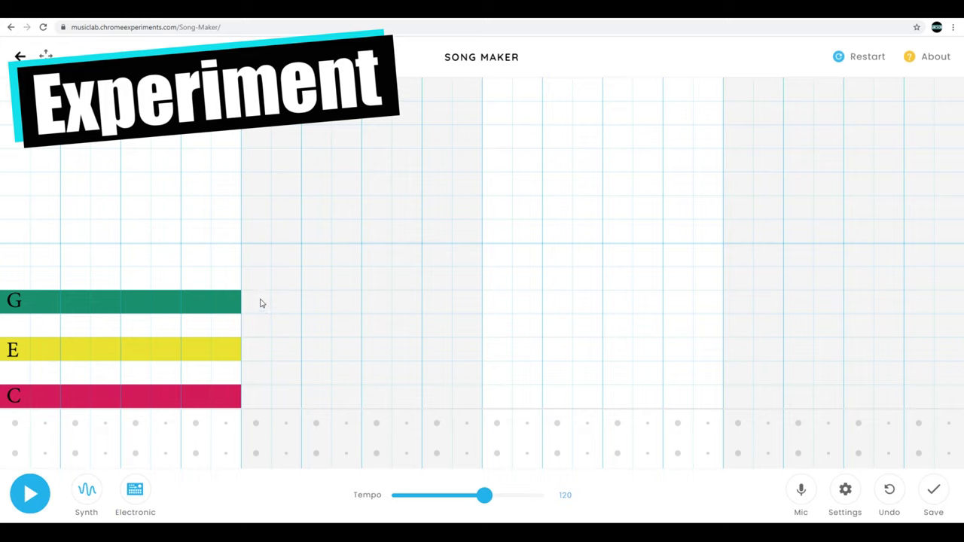
# Draw a held G–B–D chord through bar two and A–C–E through bar three
pyautogui.moveTo(258, 303); pyautogui.dragTo(456, 303)
pyautogui.moveTo(256, 255); pyautogui.dragTo(459, 252)
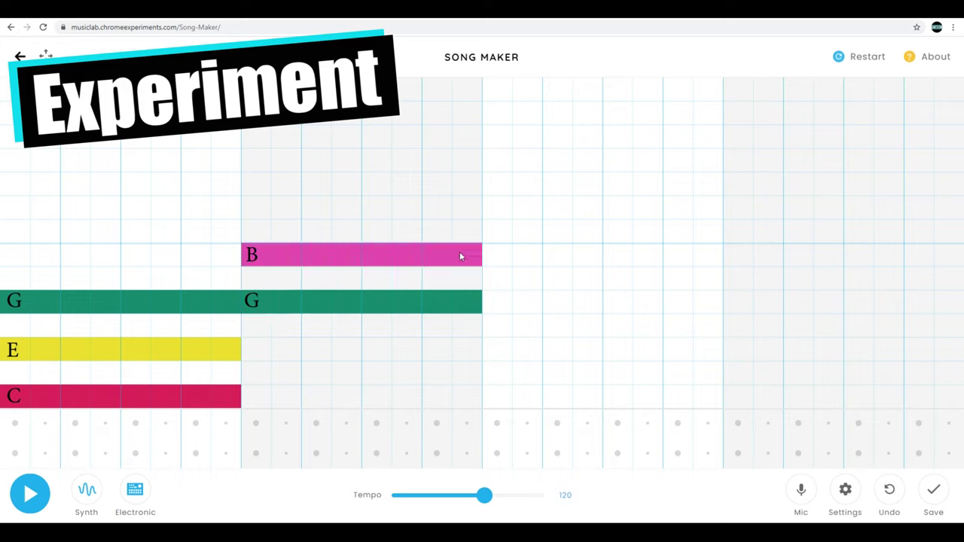
pyautogui.moveTo(259, 208); pyautogui.dragTo(461, 210)
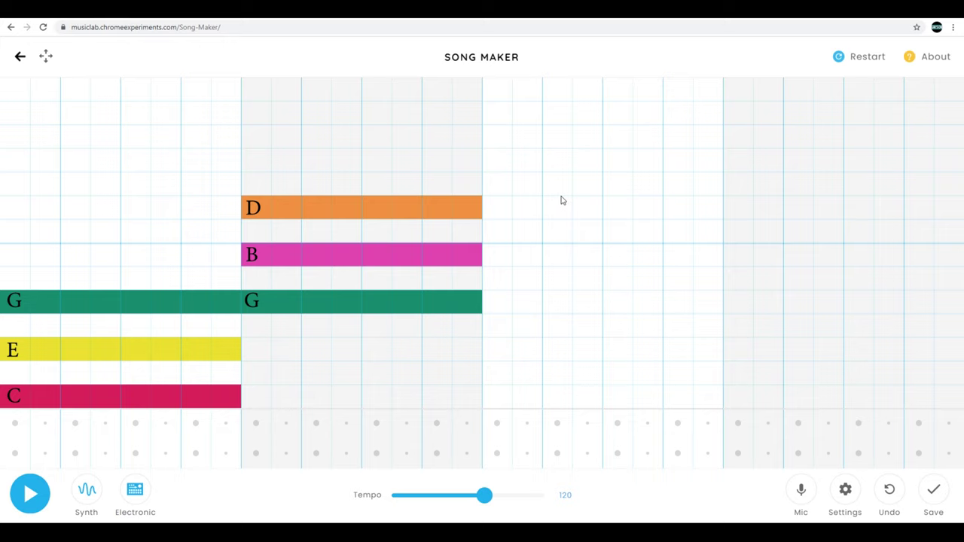
pyautogui.moveTo(493, 279); pyautogui.dragTo(701, 277)
pyautogui.moveTo(493, 235)
pyautogui.mouseDown()
pyautogui.moveTo(598, 223)
pyautogui.moveTo(697, 229)
pyautogui.mouseUp()
pyautogui.moveTo(506, 190)
pyautogui.mouseDown()
pyautogui.moveTo(572, 188)
pyautogui.moveTo(700, 217)
pyautogui.mouseUp()
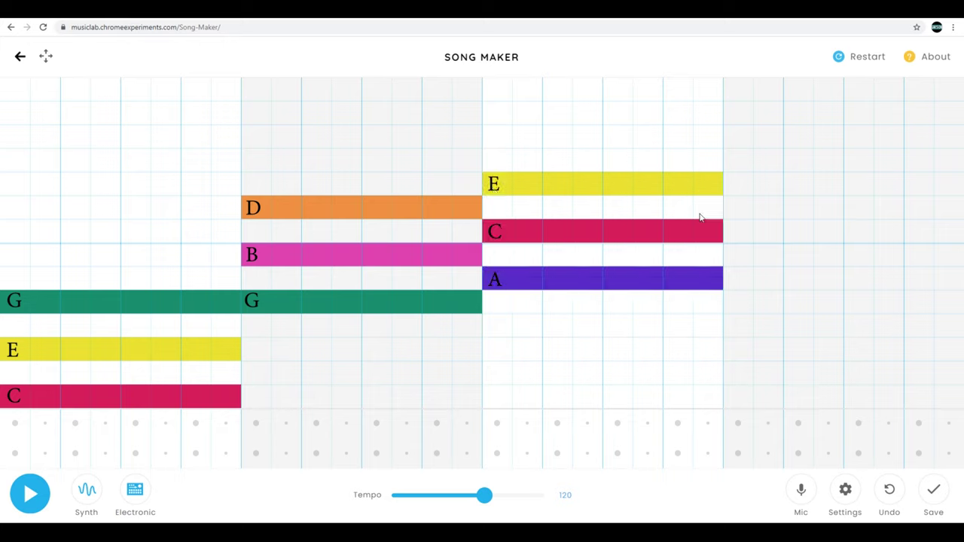
# Draw a held F–A–C chord through bar four and play the progression
pyautogui.moveTo(735, 326); pyautogui.dragTo(941, 336)
pyautogui.moveTo(736, 280); pyautogui.dragTo(844, 282)
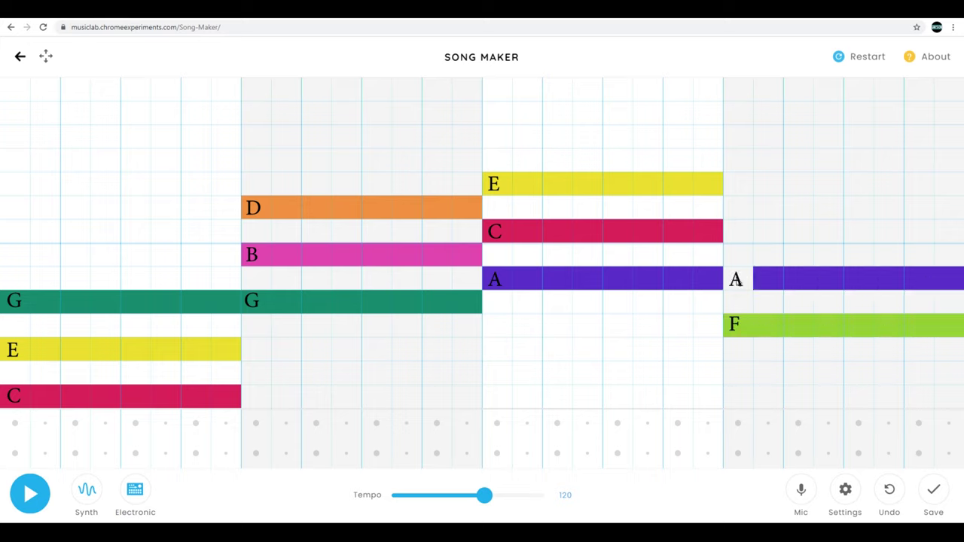
pyautogui.click(736, 280)
pyautogui.moveTo(740, 232); pyautogui.dragTo(959, 232)
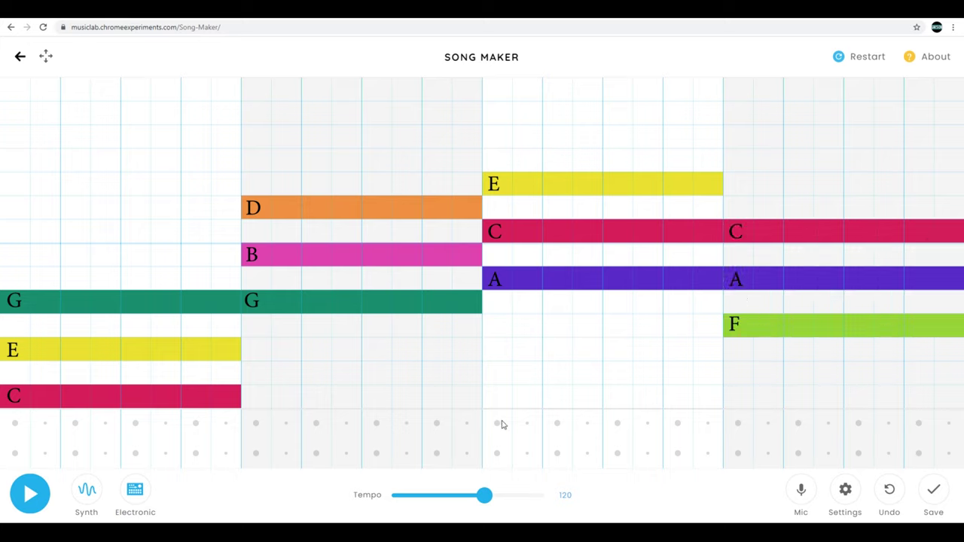
pyautogui.click(30, 494)
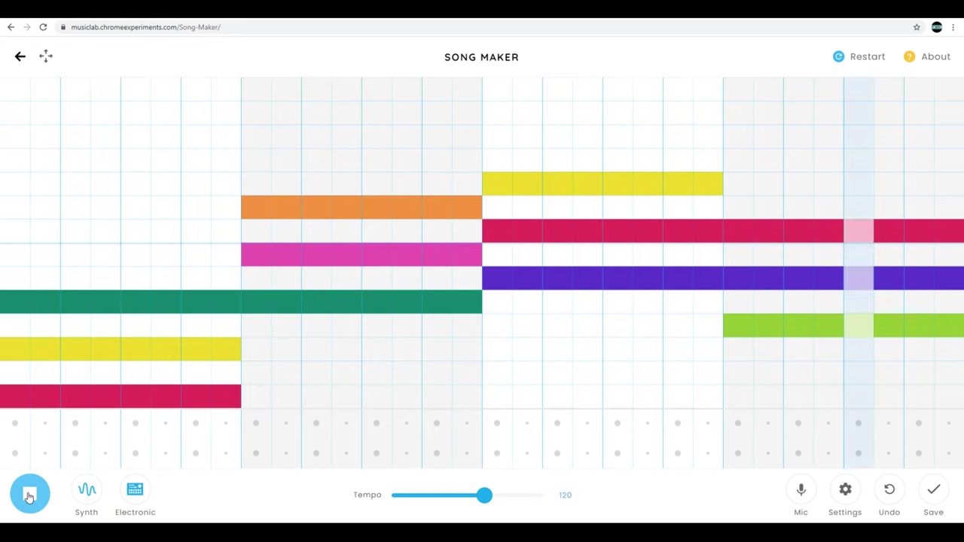
# Add bottom-row drum hits at the start and middle of each of the four bars
pyautogui.click(29, 495)
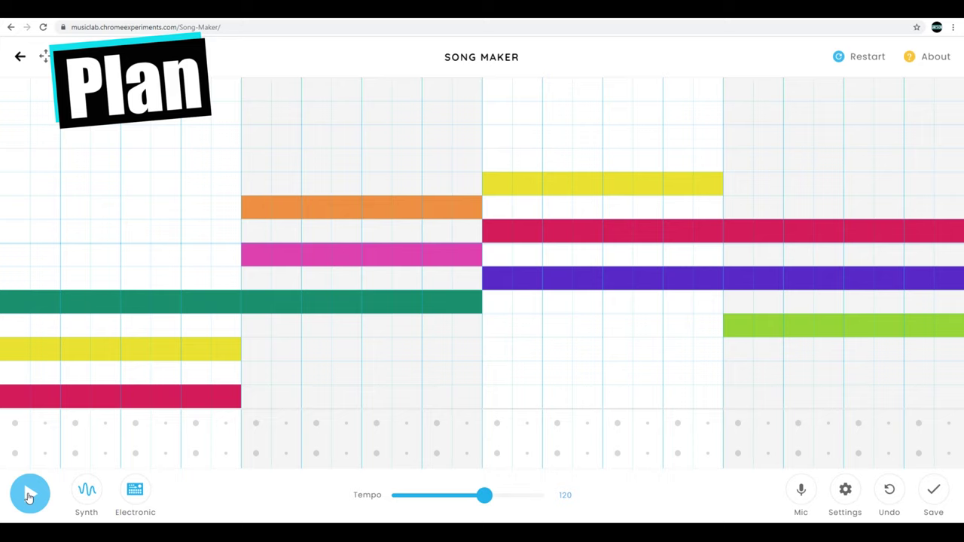
pyautogui.click(15, 453)
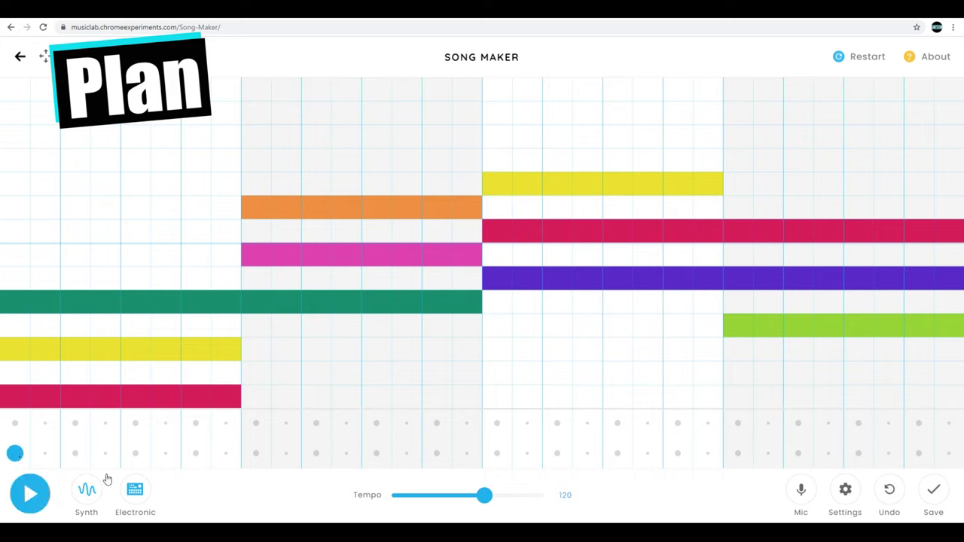
pyautogui.click(135, 453)
pyautogui.click(257, 453)
pyautogui.click(377, 454)
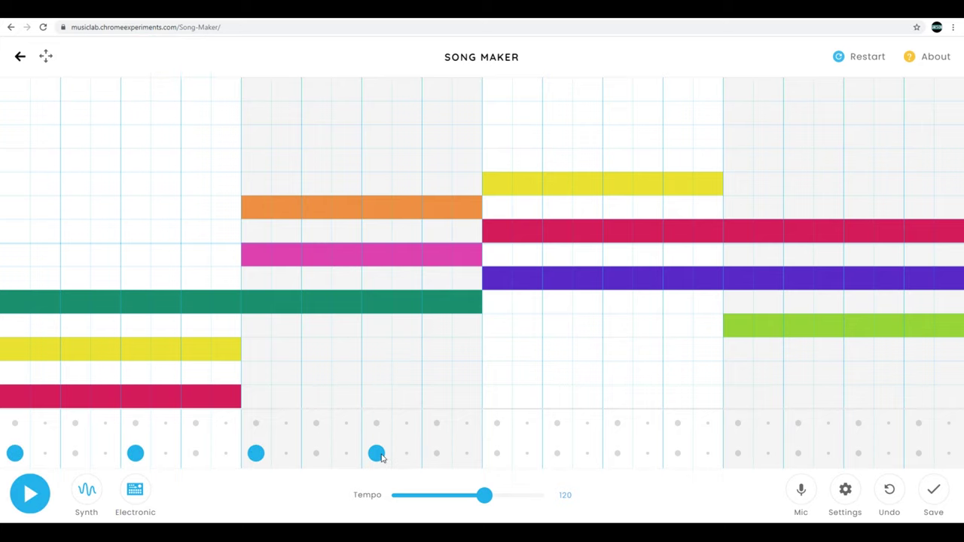
pyautogui.click(498, 453)
pyautogui.click(617, 454)
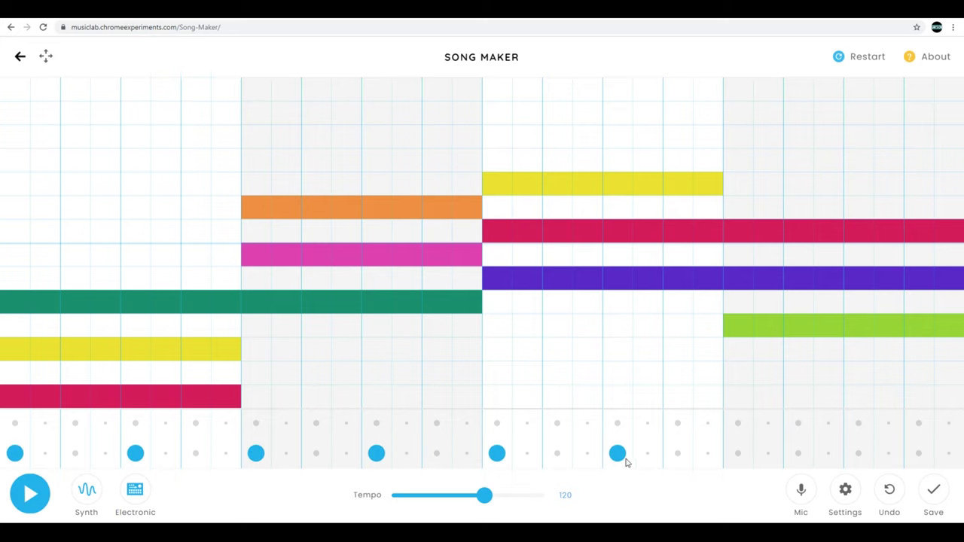
pyautogui.click(738, 453)
pyautogui.click(859, 454)
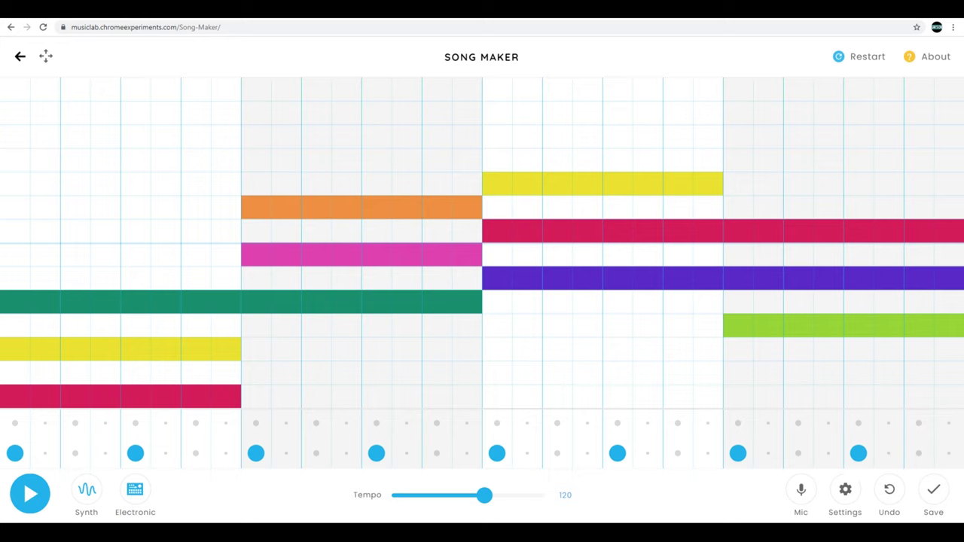
# Add two upper-row hits on the off-beats of every bar and play the beat
pyautogui.click(75, 423)
pyautogui.click(196, 423)
pyautogui.click(317, 423)
pyautogui.click(437, 423)
pyautogui.click(556, 428)
pyautogui.click(679, 428)
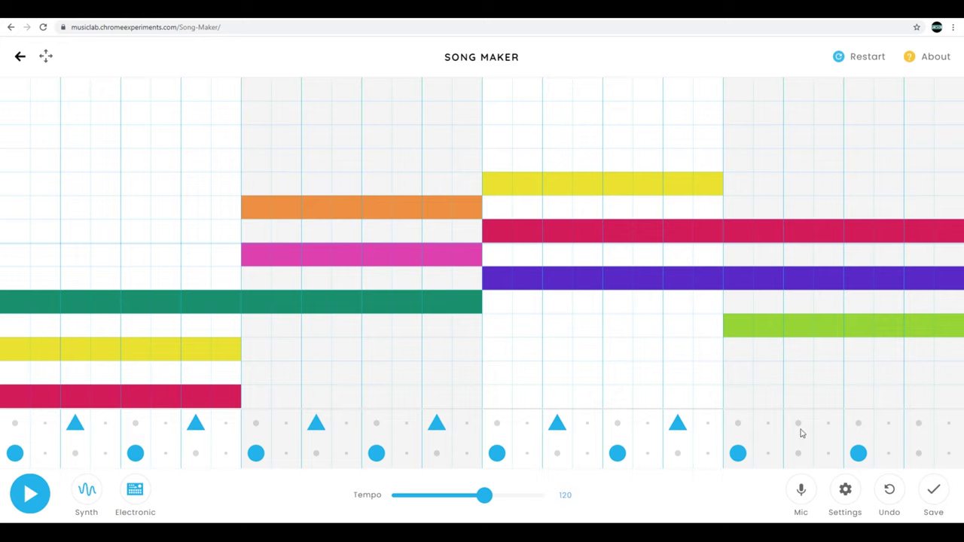
pyautogui.click(800, 430)
pyautogui.click(915, 429)
pyautogui.click(30, 494)
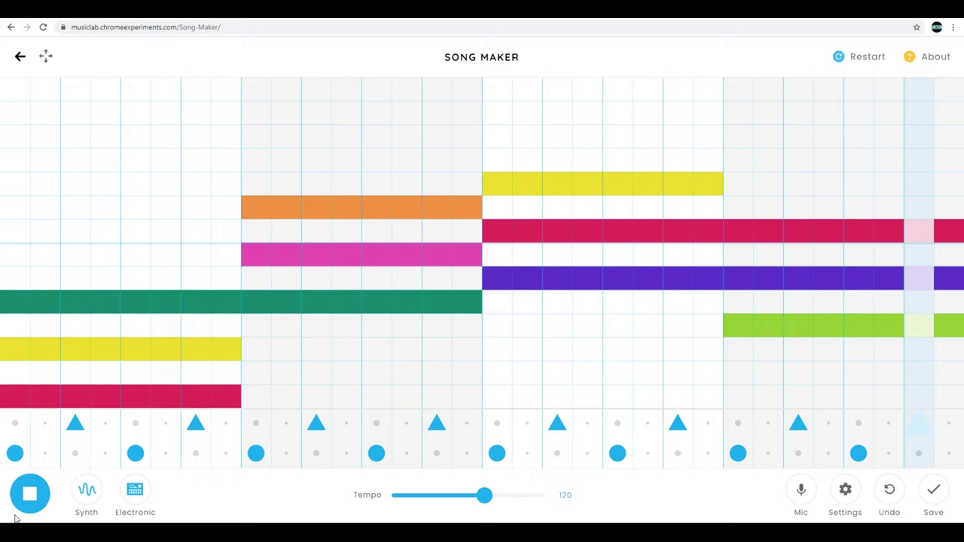
pyautogui.click(17, 515)
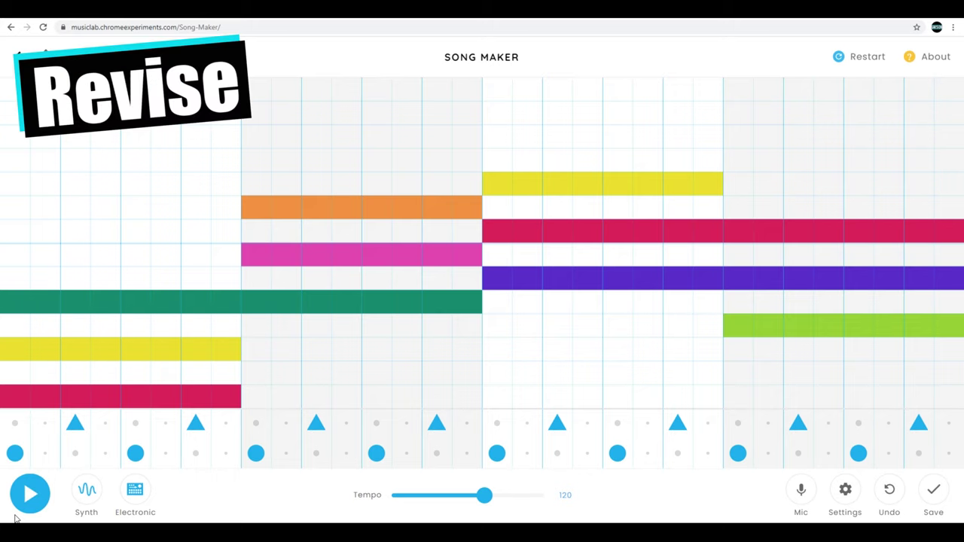
# Remove the mid-bar bottom-row drum hits in all four bars and play the result
pyautogui.click(137, 454)
pyautogui.click(375, 454)
pyautogui.click(617, 454)
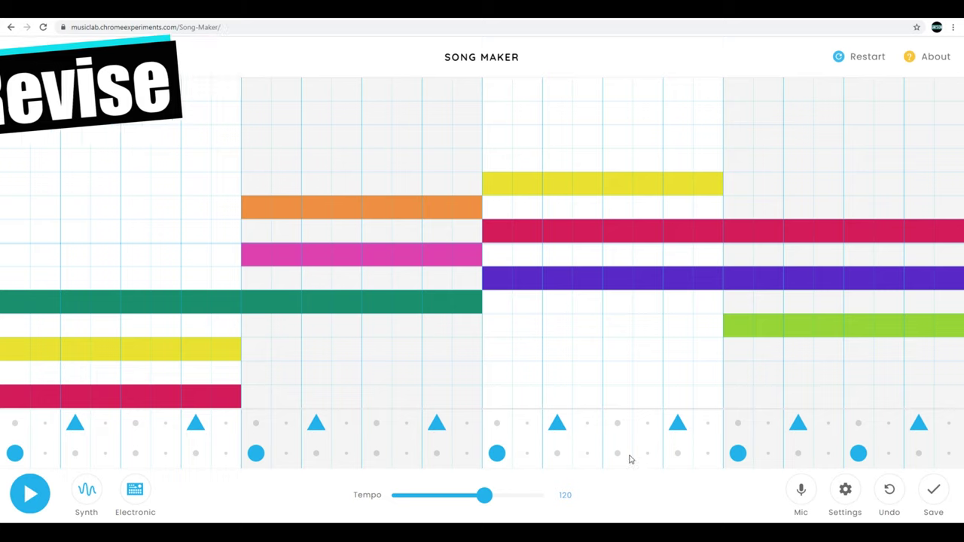
pyautogui.click(858, 454)
pyautogui.click(36, 498)
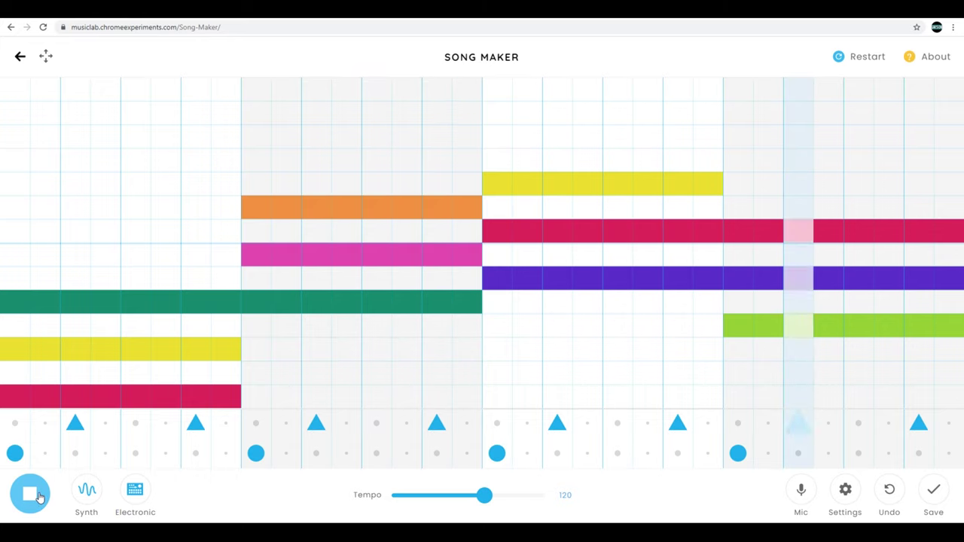
pyautogui.click(40, 496)
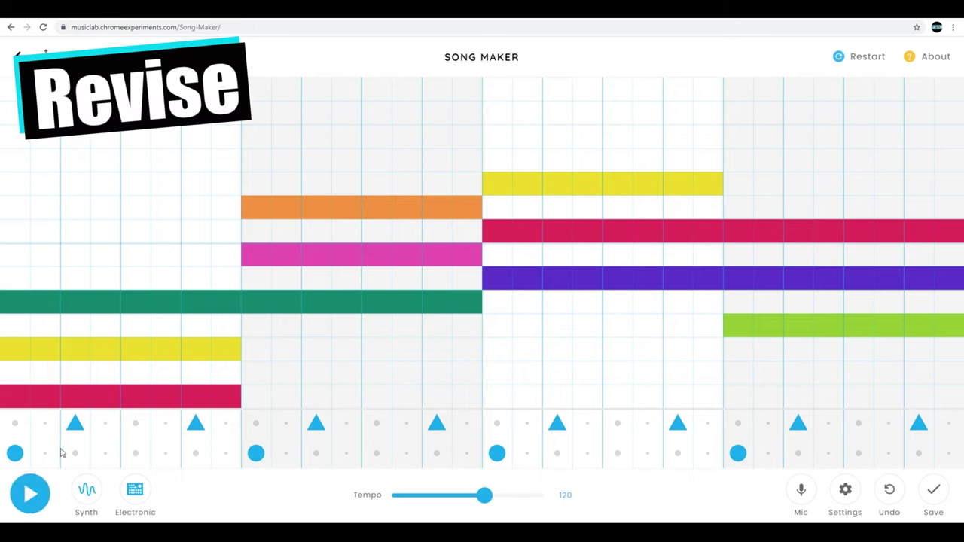
# Add extra low drum hits late in bars two and four, then play the pattern
pyautogui.click(407, 453)
pyautogui.click(648, 454)
pyautogui.click(649, 454)
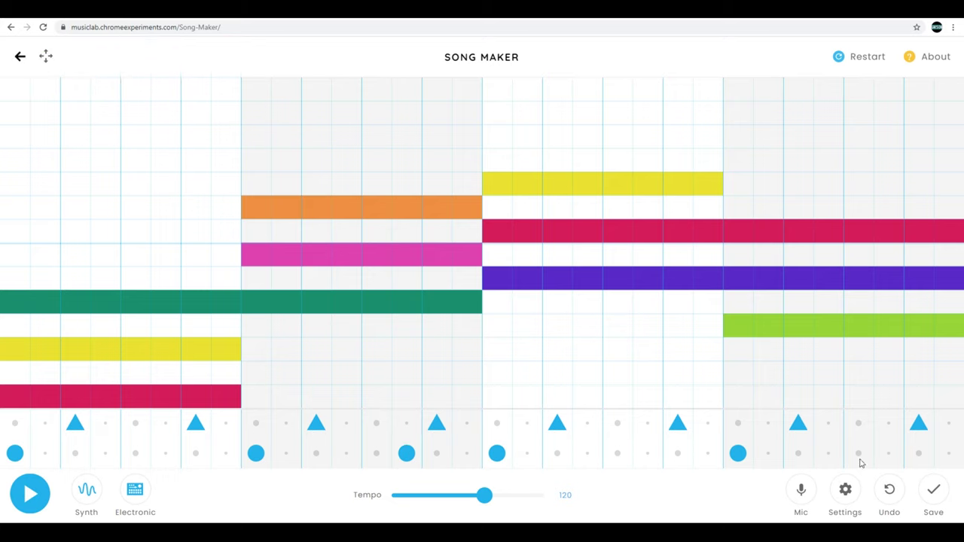
pyautogui.click(889, 454)
pyautogui.click(30, 494)
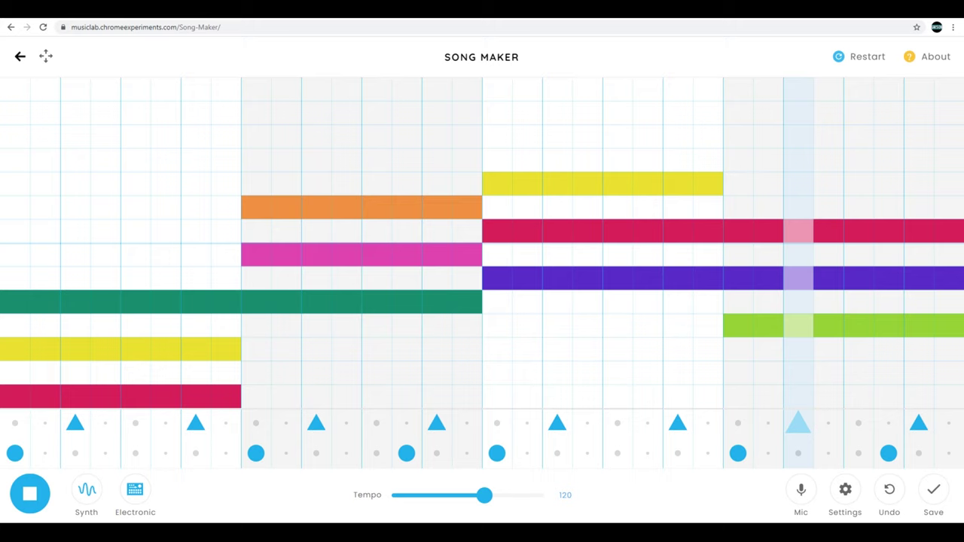
pyautogui.press('space')
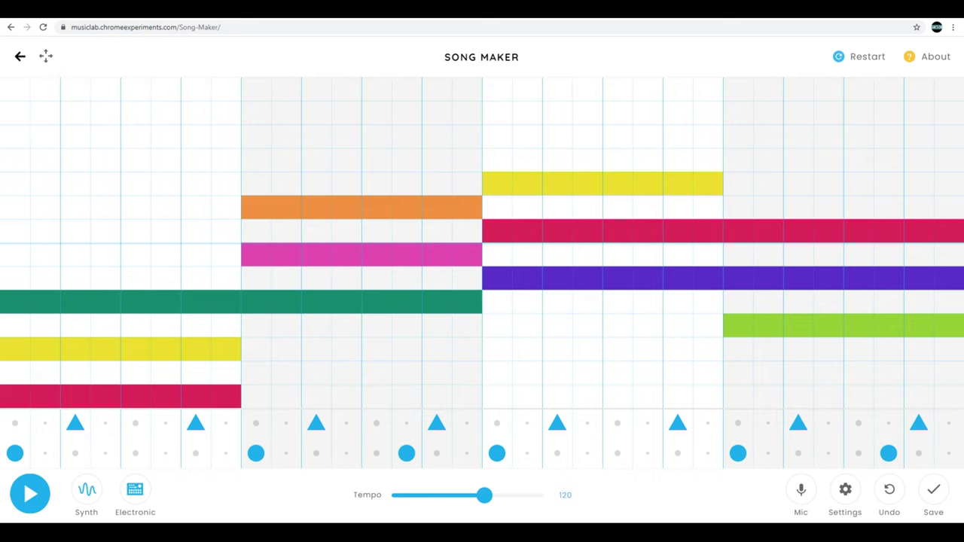
pyautogui.moveTo(15, 136)
pyautogui.mouseDown()
pyautogui.moveTo(97, 134)
pyautogui.moveTo(114, 144)
pyautogui.moveTo(178, 137)
pyautogui.moveTo(254, 109)
pyautogui.moveTo(260, 96)
pyautogui.moveTo(437, 75)
pyautogui.moveTo(377, 106)
pyautogui.moveTo(465, 117)
pyautogui.mouseUp()
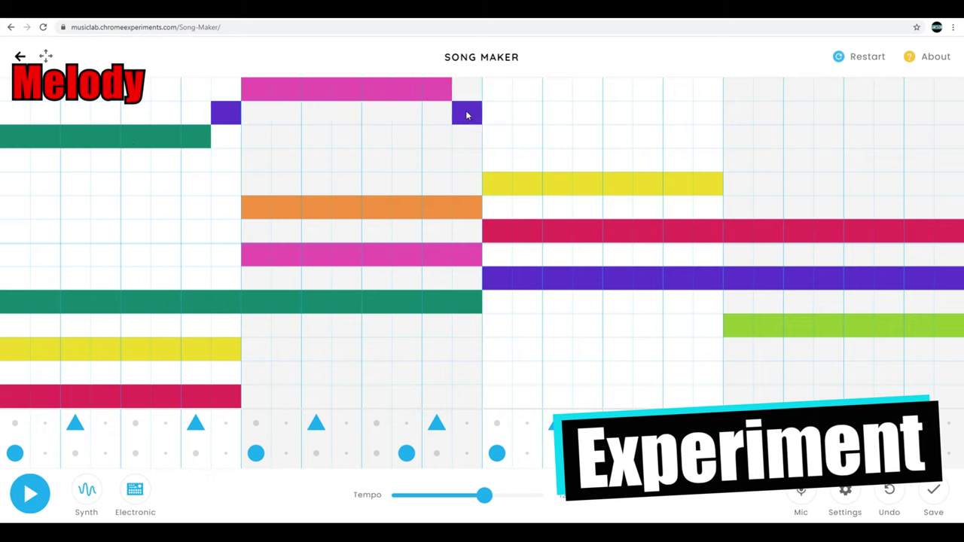
pyautogui.click(467, 115)
pyautogui.click(470, 137)
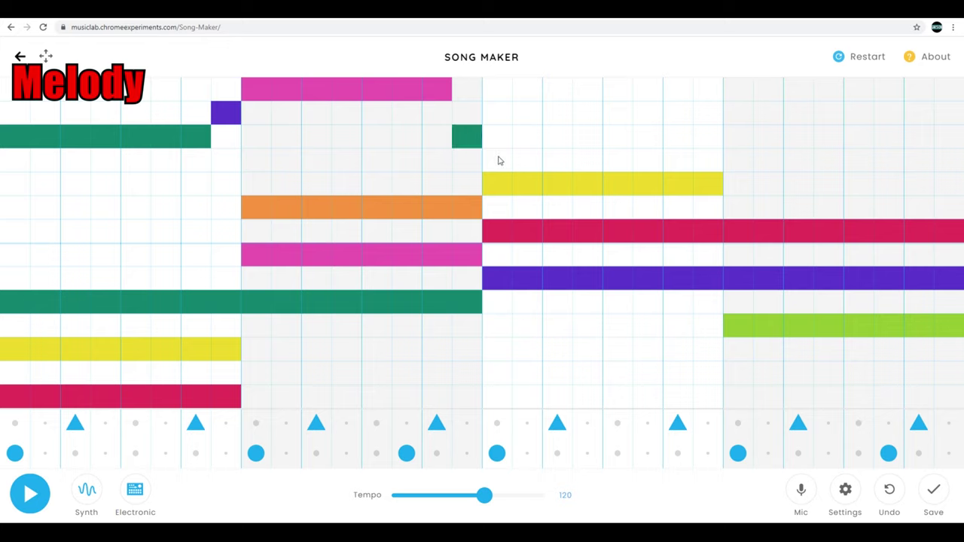
pyautogui.moveTo(499, 114)
pyautogui.mouseDown()
pyautogui.moveTo(577, 114)
pyautogui.moveTo(618, 88)
pyautogui.mouseUp()
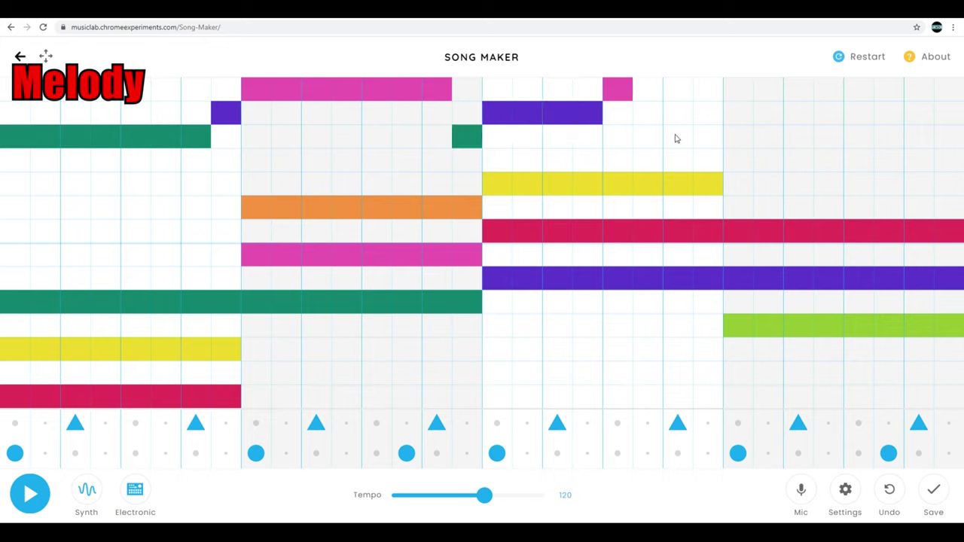
pyautogui.click(677, 137)
pyautogui.moveTo(738, 162); pyautogui.dragTo(942, 157)
pyautogui.click(29, 496)
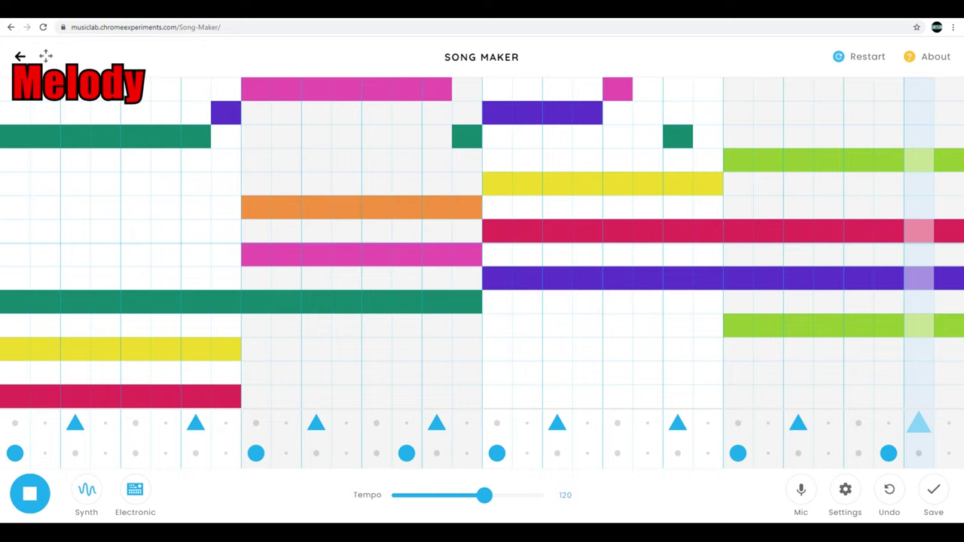
pyautogui.press('space')
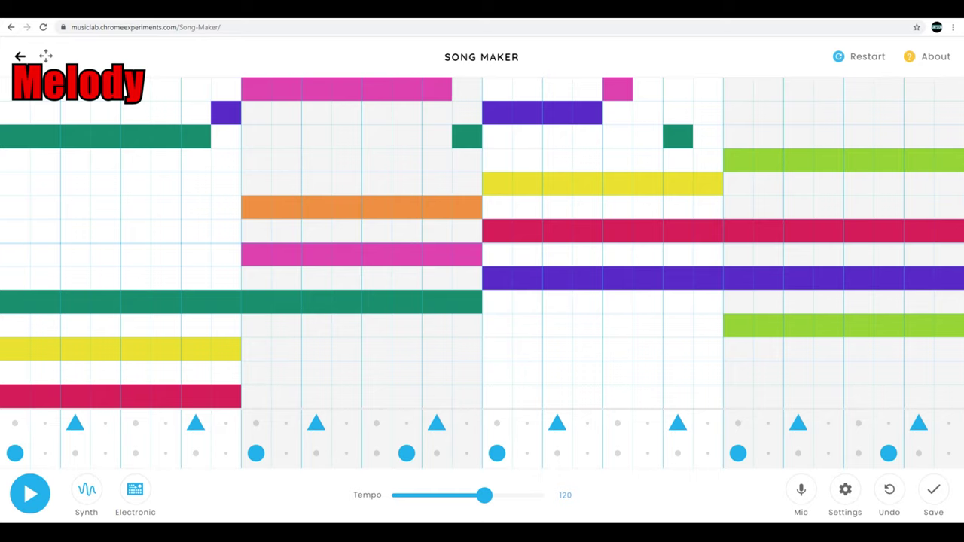
# Set the new song to 12 bars, 4 beats per bar, with each beat split into 3
pyautogui.click(841, 492)
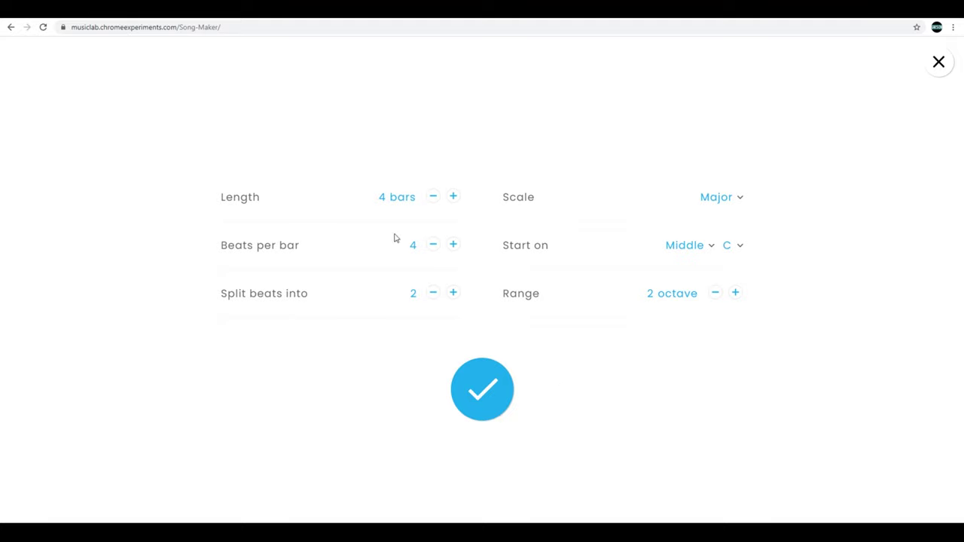
pyautogui.click(454, 198)
pyautogui.click(454, 245)
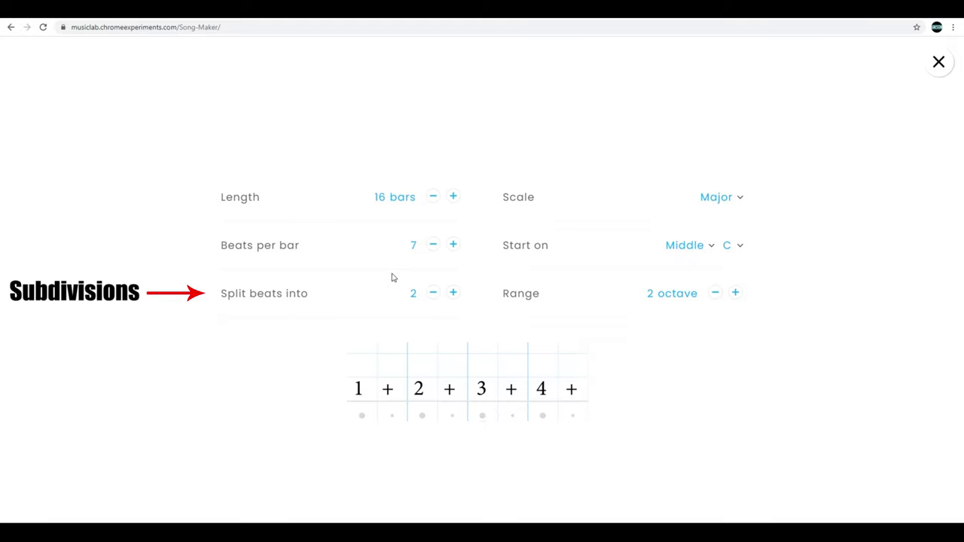
pyautogui.click(452, 293)
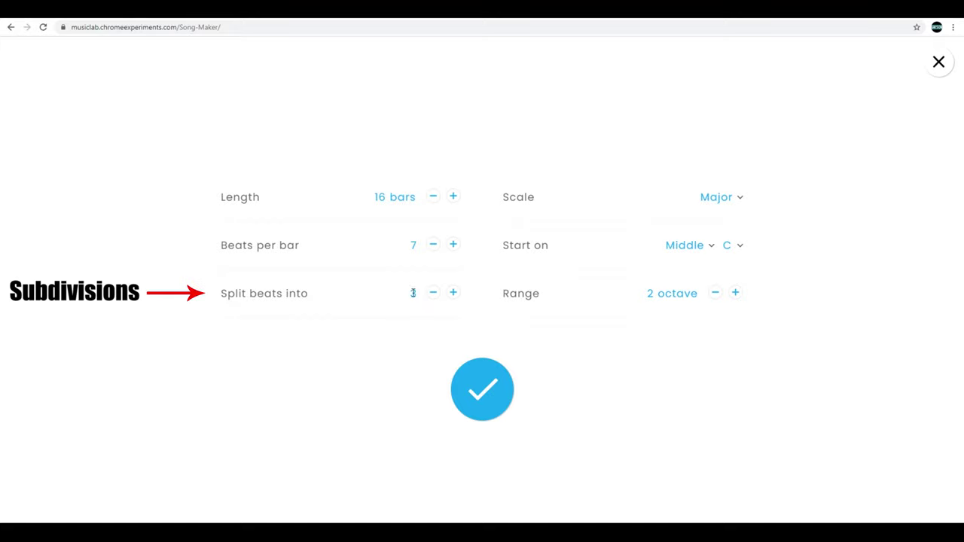
pyautogui.click(457, 297)
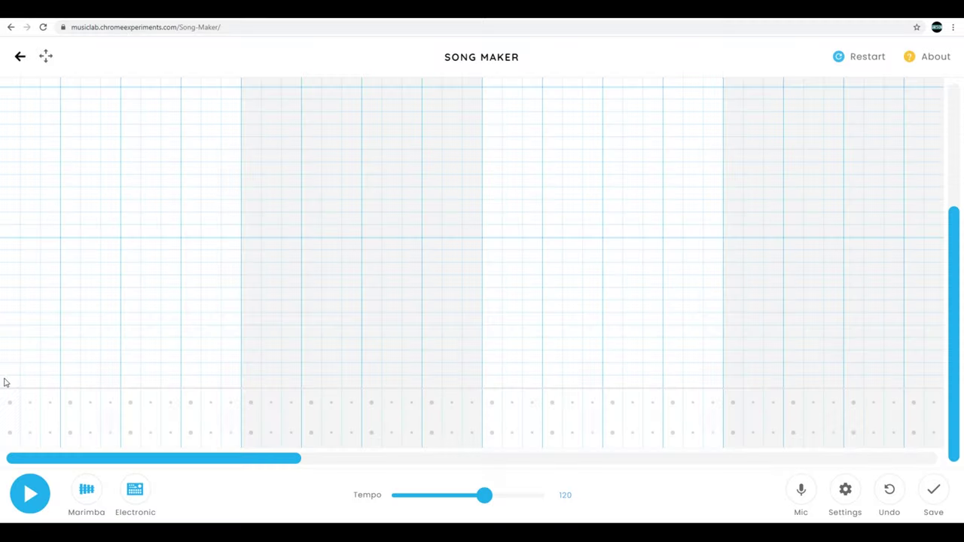
# Place a rising-and-falling arpeggio across the first section, climbing and descending again at the end
pyautogui.click(9, 381)
pyautogui.click(70, 331)
pyautogui.click(130, 292)
pyautogui.click(191, 268)
pyautogui.click(251, 256)
pyautogui.click(311, 268)
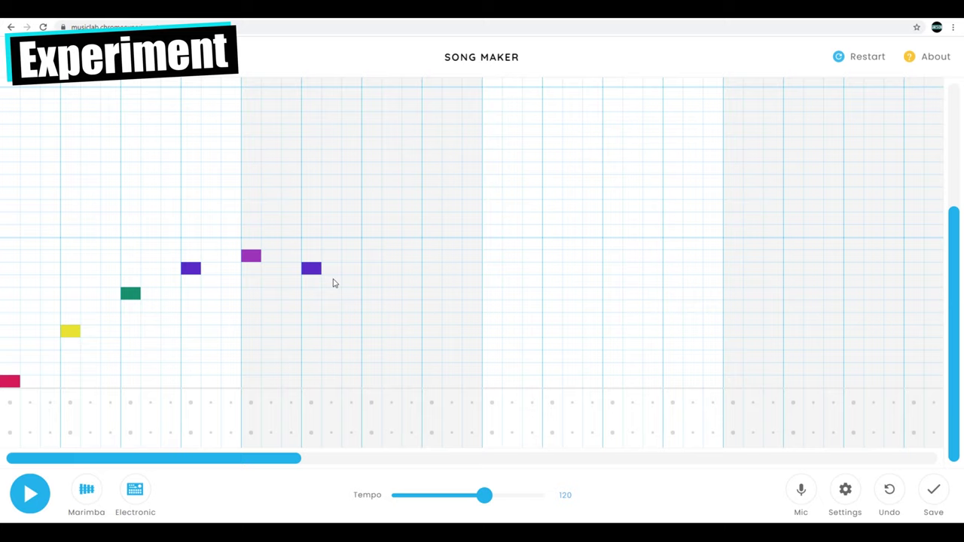
pyautogui.click(371, 293)
pyautogui.click(432, 331)
pyautogui.click(492, 381)
pyautogui.click(552, 332)
pyautogui.click(613, 293)
pyautogui.click(672, 268)
pyautogui.click(733, 257)
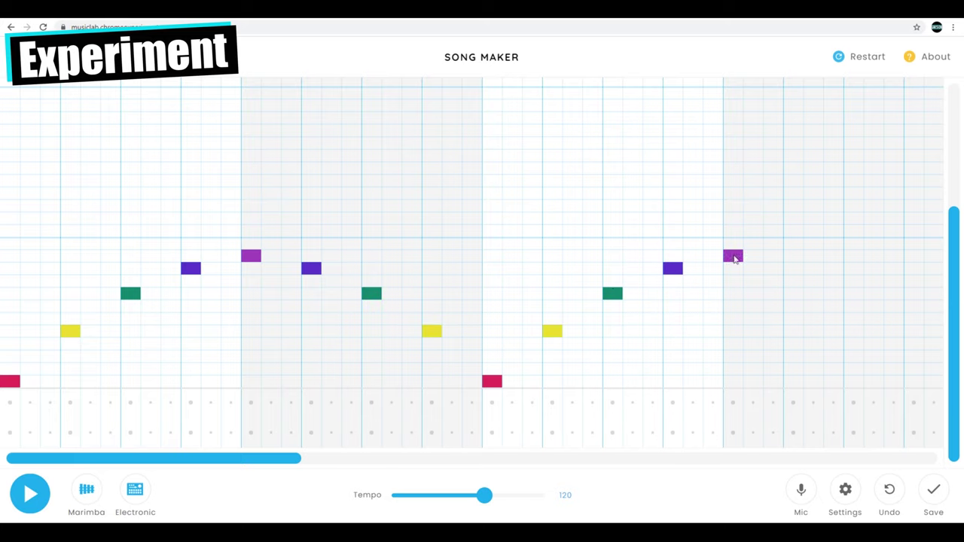
pyautogui.click(793, 268)
pyautogui.click(853, 293)
pyautogui.click(914, 332)
# In the next section, add a higher run that peaks, drops to a low red note and climbs again
pyautogui.moveTo(213, 459); pyautogui.dragTo(520, 459)
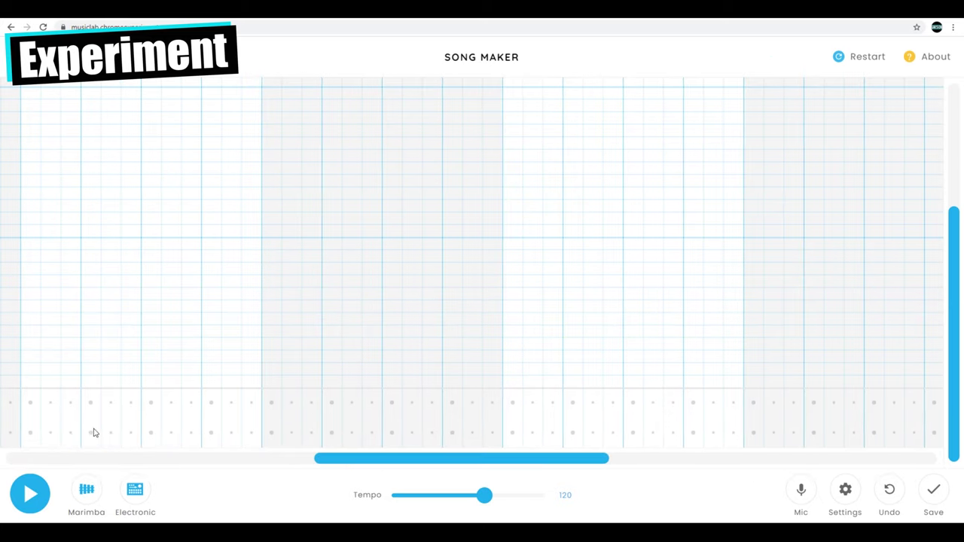
pyautogui.click(30, 318)
pyautogui.click(90, 268)
pyautogui.click(150, 230)
pyautogui.click(211, 206)
pyautogui.click(271, 193)
pyautogui.click(332, 205)
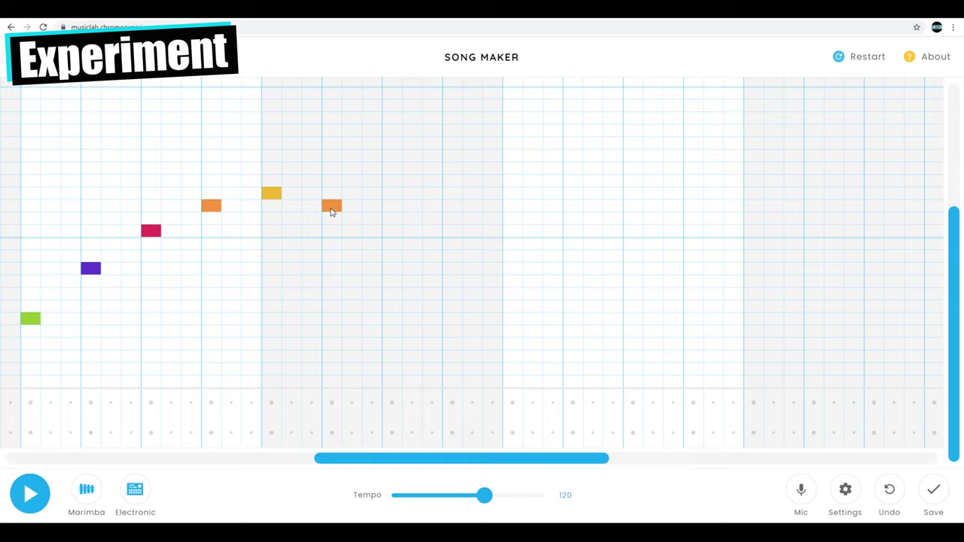
pyautogui.click(391, 230)
pyautogui.click(452, 269)
pyautogui.click(512, 381)
pyautogui.click(573, 332)
pyautogui.click(633, 293)
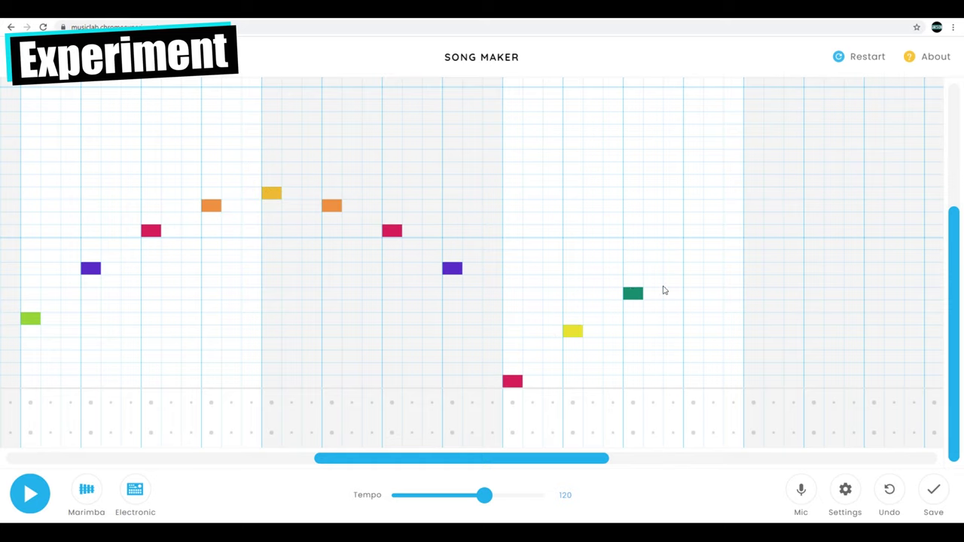
pyautogui.click(694, 268)
pyautogui.click(753, 257)
# Extend the melody with purple, green and yellow notes, then a rising run to a high yellow
pyautogui.moveTo(538, 459); pyautogui.dragTo(654, 459)
pyautogui.click(448, 268)
pyautogui.click(508, 293)
pyautogui.click(568, 332)
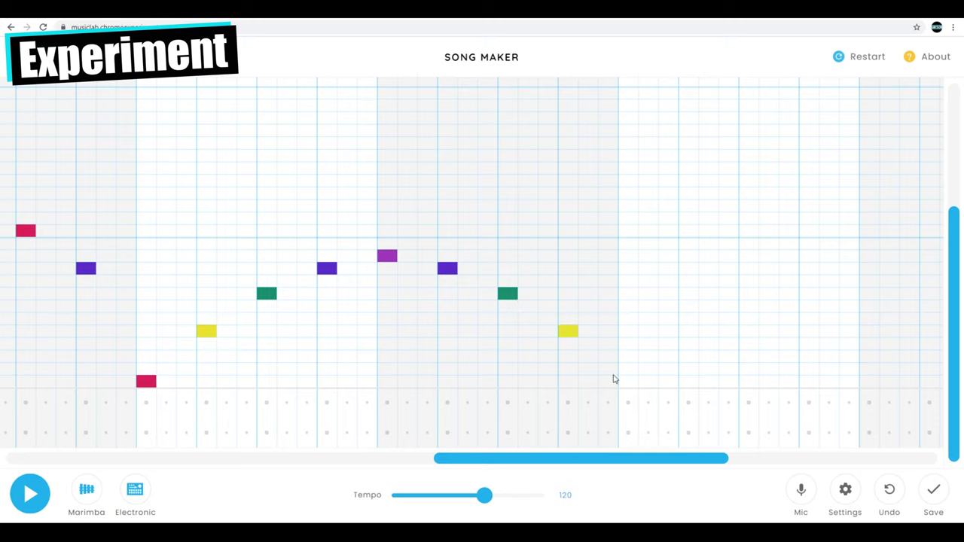
pyautogui.hscroll(2, 573, 324)
pyautogui.click(543, 295)
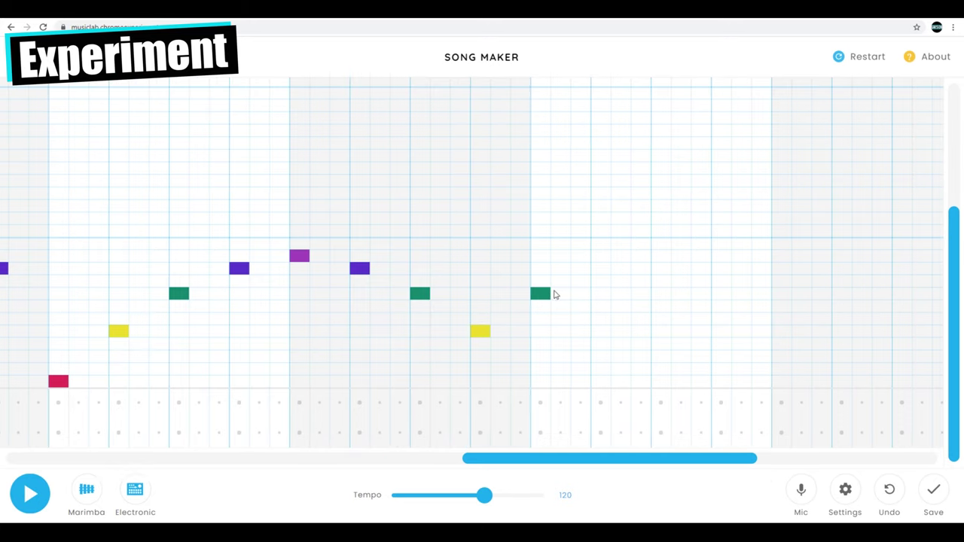
pyautogui.click(601, 243)
pyautogui.click(660, 205)
pyautogui.click(721, 181)
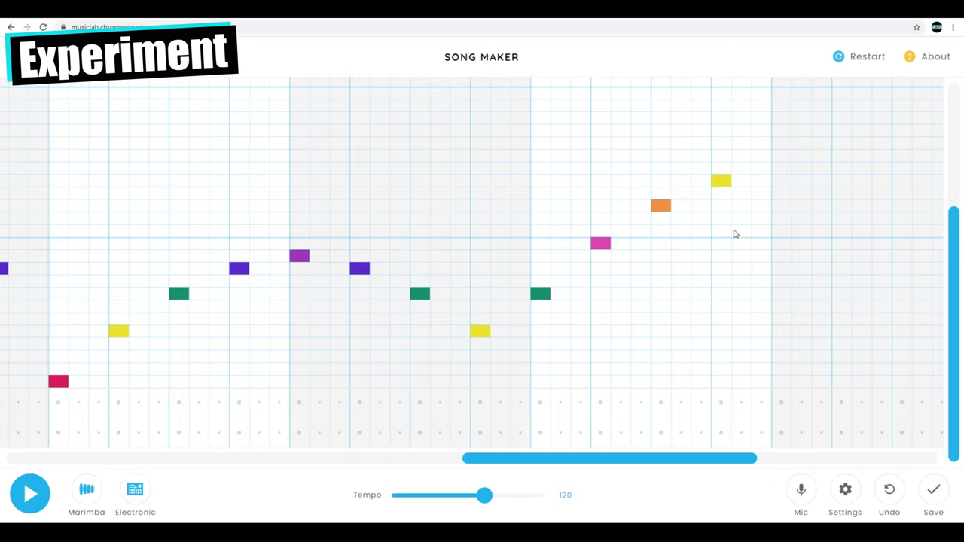
pyautogui.click(783, 300)
# Revise the following bars' notes, adding purple, red and orange notes and lowering a green one
pyautogui.moveTo(722, 459); pyautogui.dragTo(845, 460)
pyautogui.click(461, 269)
pyautogui.click(460, 262)
pyautogui.click(461, 270)
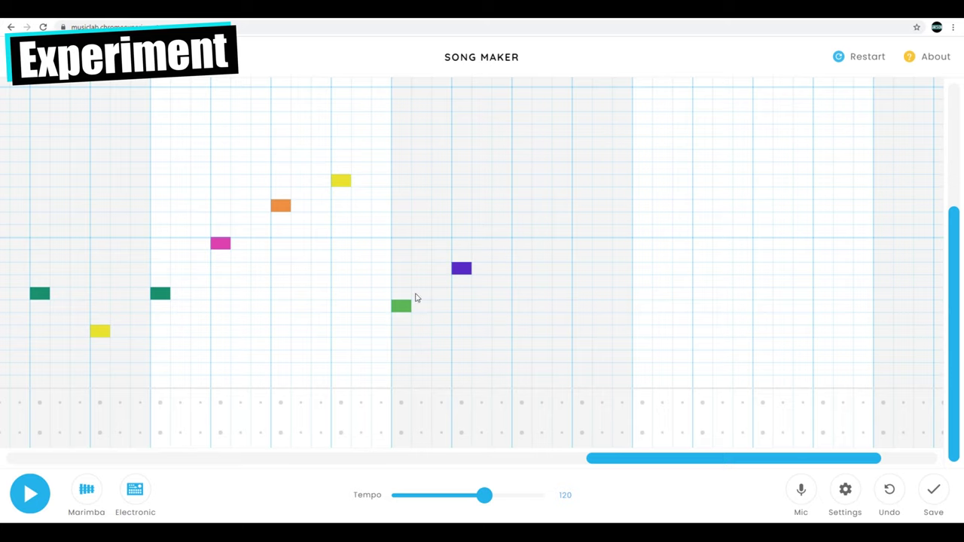
pyautogui.click(401, 305)
pyautogui.click(401, 318)
pyautogui.click(521, 230)
pyautogui.click(583, 206)
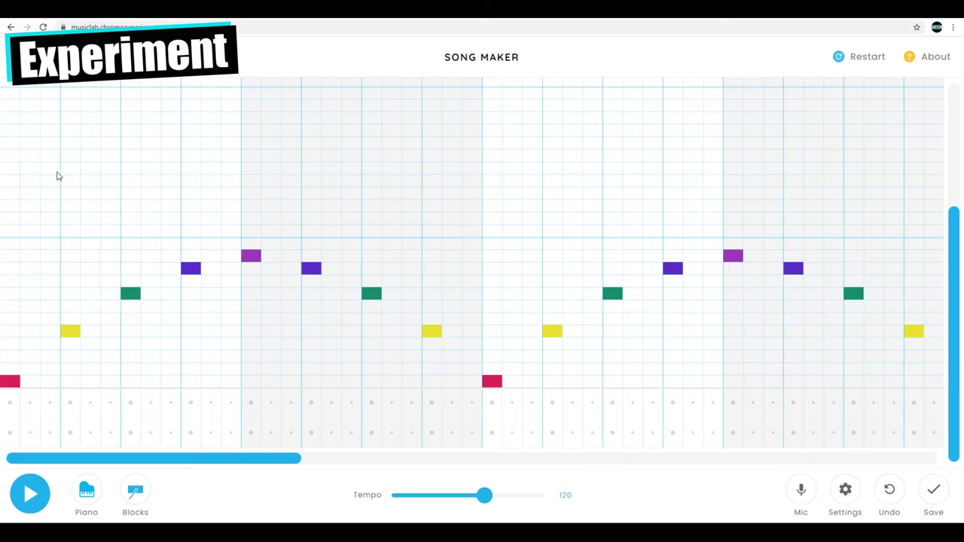
# Add high yellow notes with magenta notes stacked above them across the later bars
pyautogui.click(50, 170)
pyautogui.click(49, 94)
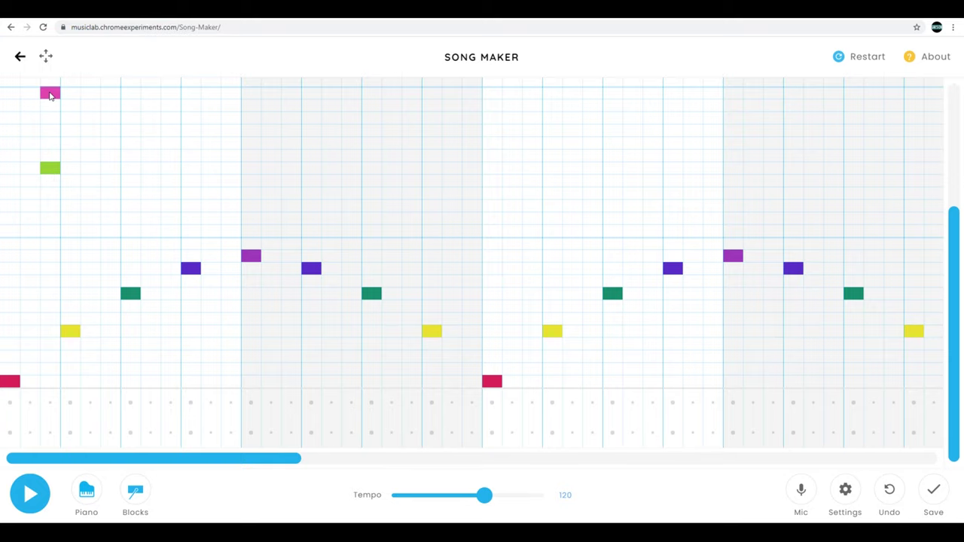
pyautogui.click(50, 94)
pyautogui.hscroll(3, 271, 185)
pyautogui.click(271, 182)
pyautogui.click(271, 105)
pyautogui.click(370, 181)
pyautogui.click(371, 105)
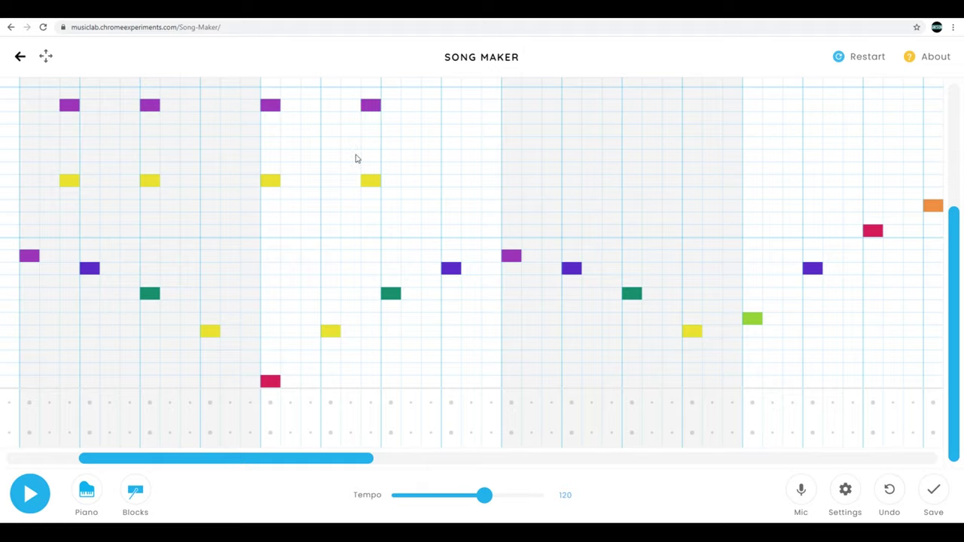
pyautogui.hscroll(3, 349, 187)
pyautogui.click(348, 181)
pyautogui.click(349, 106)
# Complete one more yellow and magenta pair, then play the song and stop it
pyautogui.click(430, 181)
pyautogui.click(430, 105)
pyautogui.press('space')
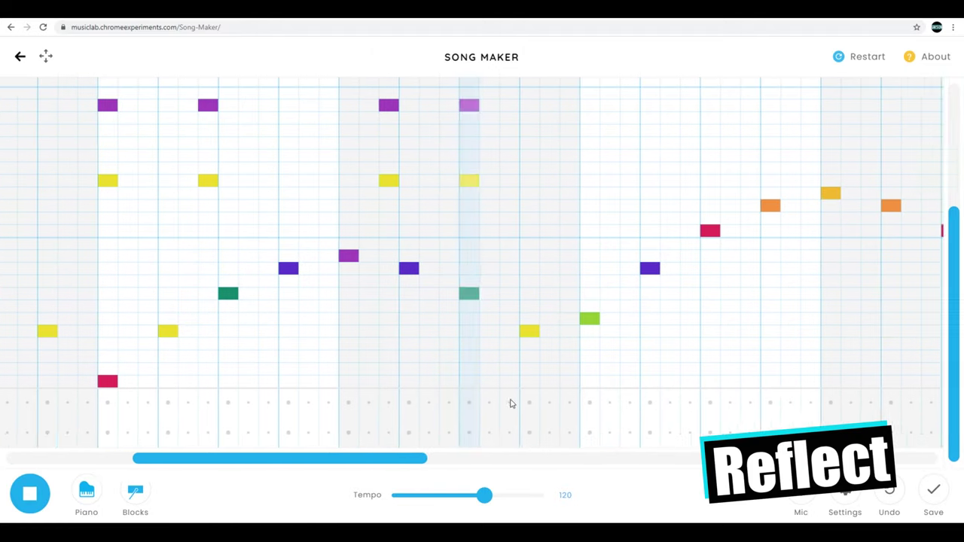
pyautogui.press('space')
# Revise the later-bar notes, replacing a yellow with an orange, and add high purple and yellow pairs
pyautogui.click(380, 181)
pyautogui.click(379, 205)
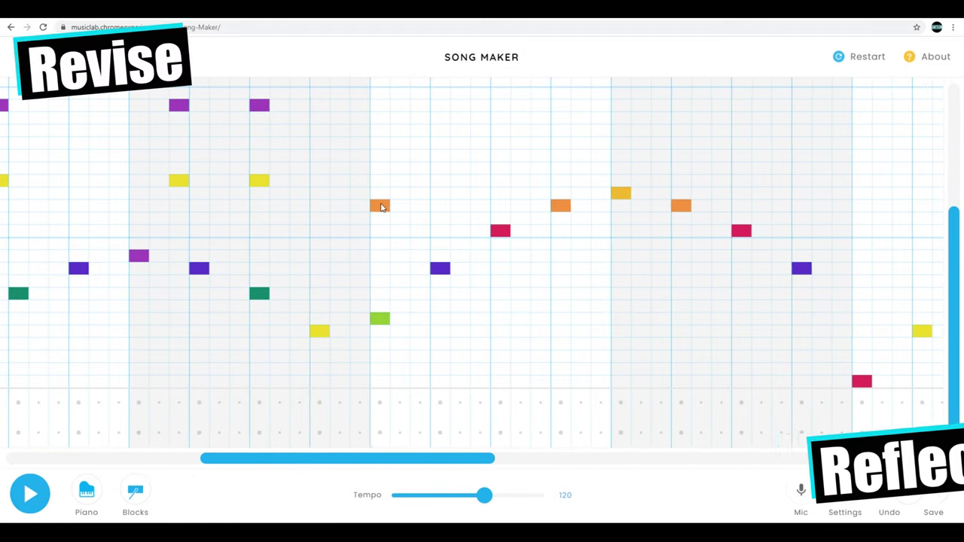
pyautogui.click(379, 205)
pyautogui.click(380, 193)
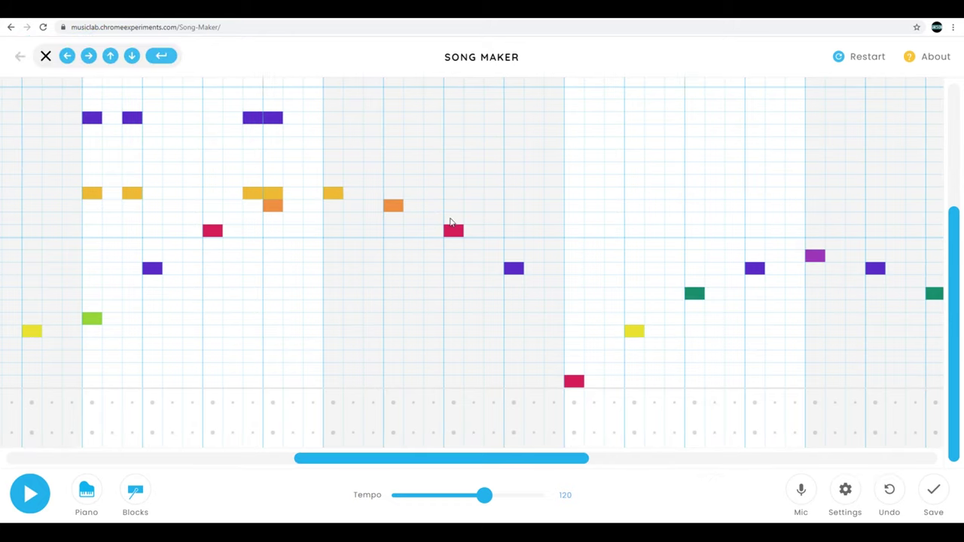
pyautogui.moveTo(396, 460); pyautogui.dragTo(367, 467)
pyautogui.click(411, 117)
pyautogui.moveTo(449, 460); pyautogui.dragTo(487, 467)
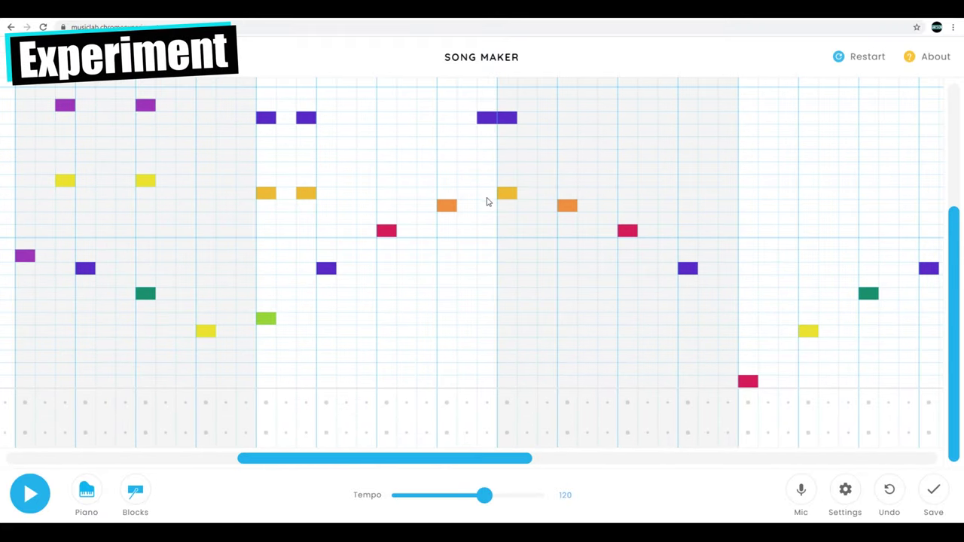
pyautogui.click(487, 195)
pyautogui.moveTo(465, 458); pyautogui.dragTo(547, 460)
pyautogui.click(411, 193)
pyautogui.click(411, 117)
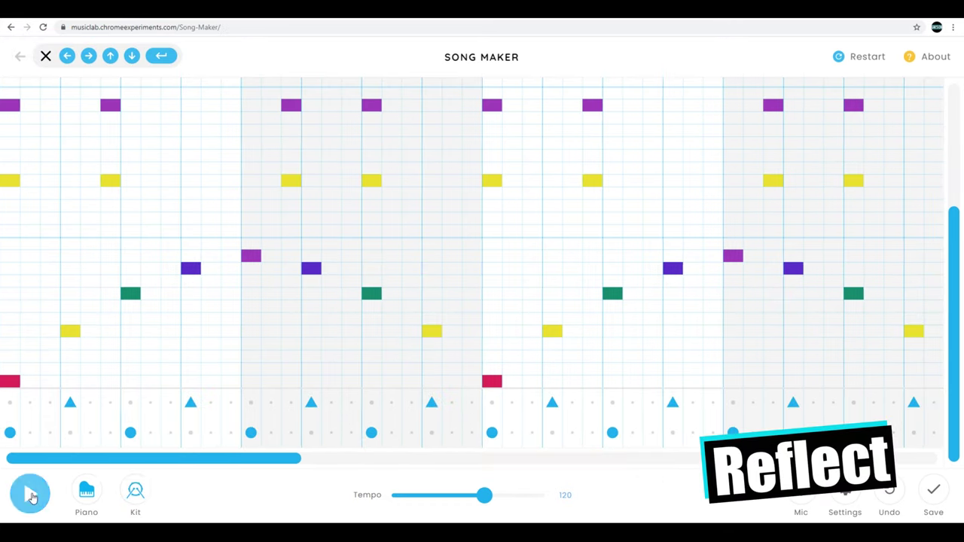
# Add kit drum hits, replaying and moving a misplaced hit one step earlier
pyautogui.click(51, 404)
pyautogui.click(30, 495)
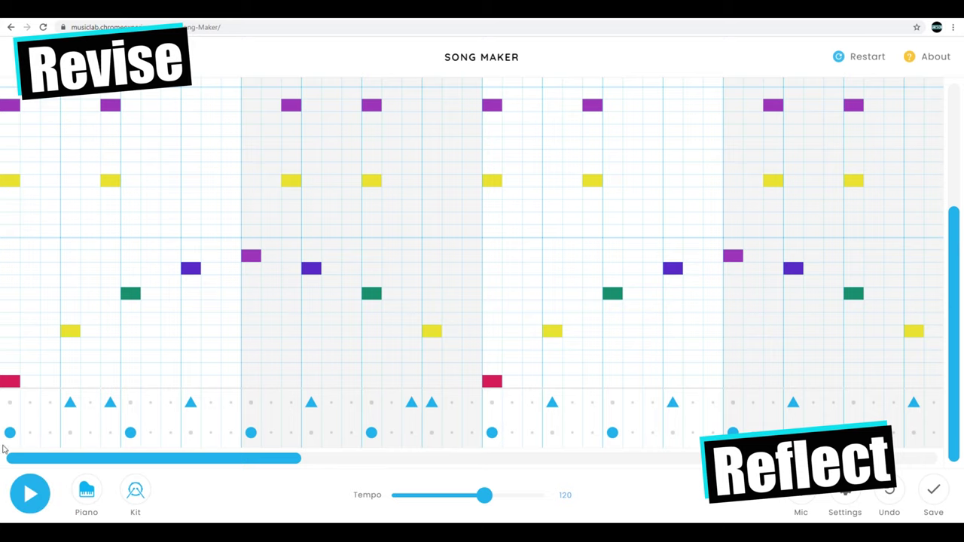
pyautogui.click(30, 494)
pyautogui.click(412, 403)
pyautogui.click(351, 403)
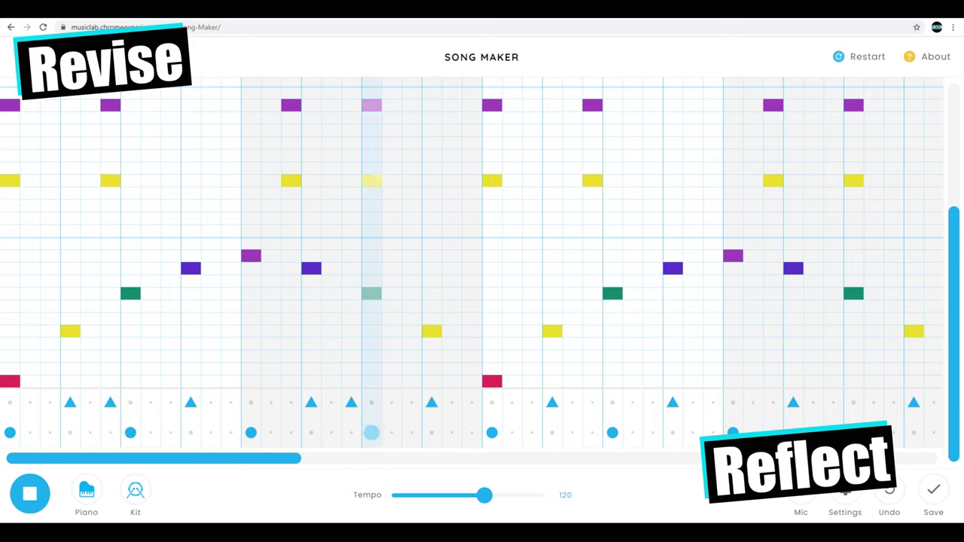
pyautogui.moveTo(282, 463); pyautogui.dragTo(392, 463)
# Try an extra drum hit earlier in the song, check it by playing, then remove it
pyautogui.hscroll(-4, 324, 407)
pyautogui.click(231, 403)
pyautogui.press('space')
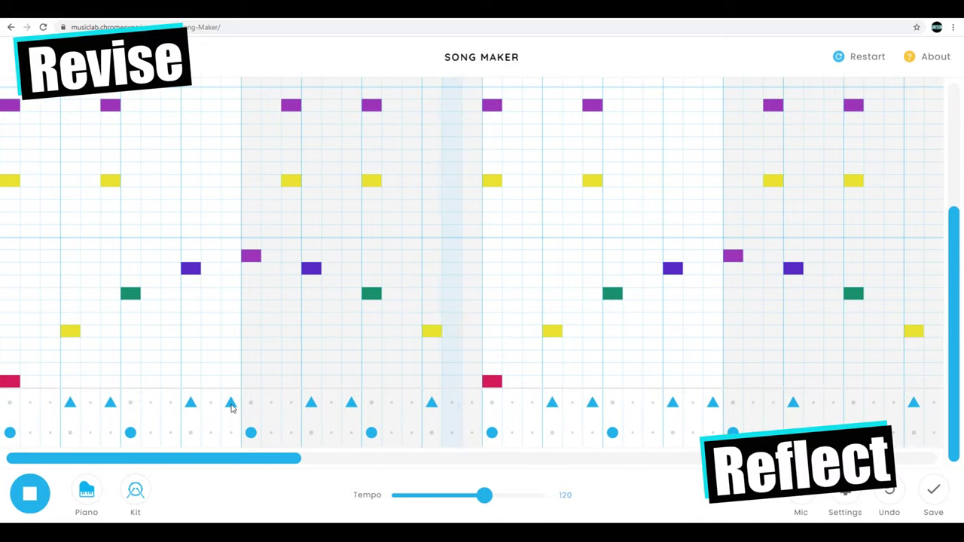
pyautogui.click(231, 403)
pyautogui.press('space')
pyautogui.hscroll(4, 324, 409)
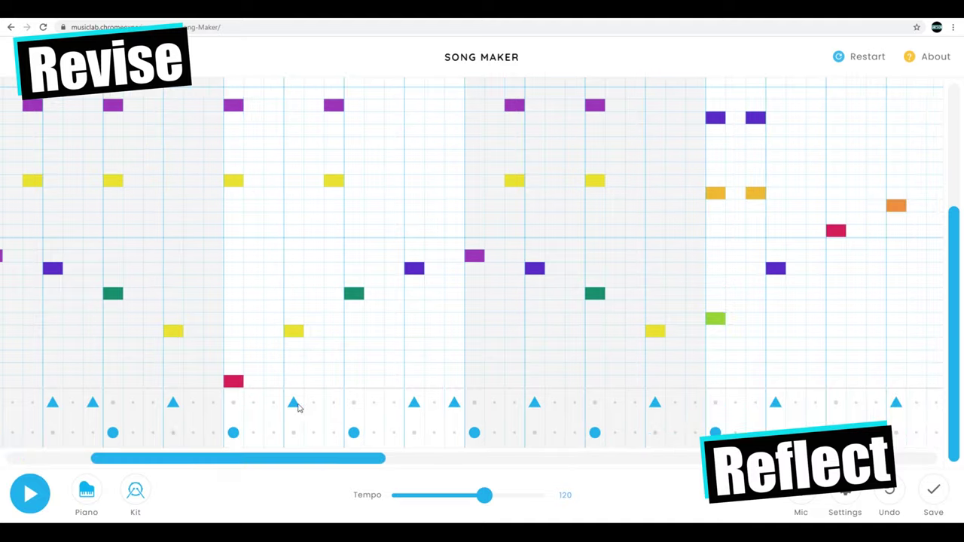
pyautogui.hscroll(8, 451, 407)
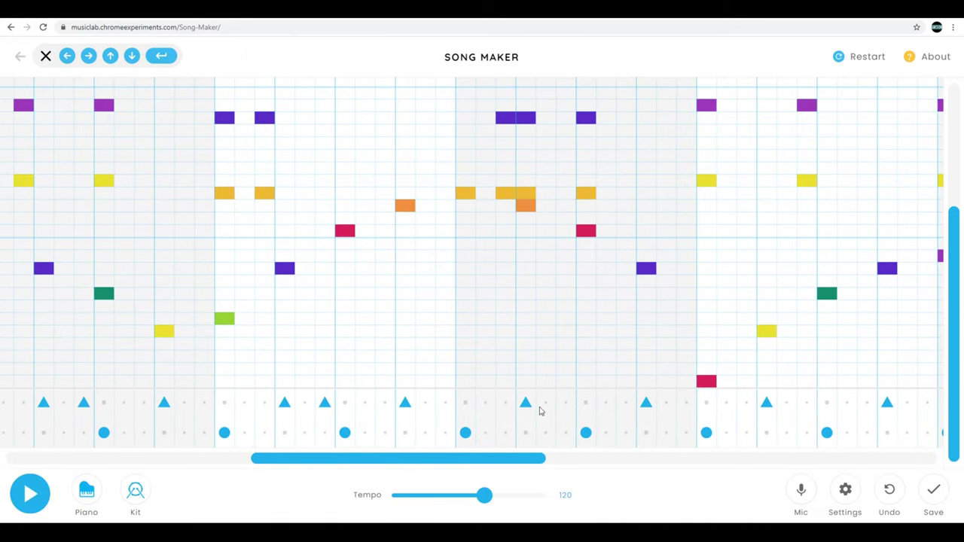
pyautogui.moveTo(340, 458); pyautogui.dragTo(95, 458)
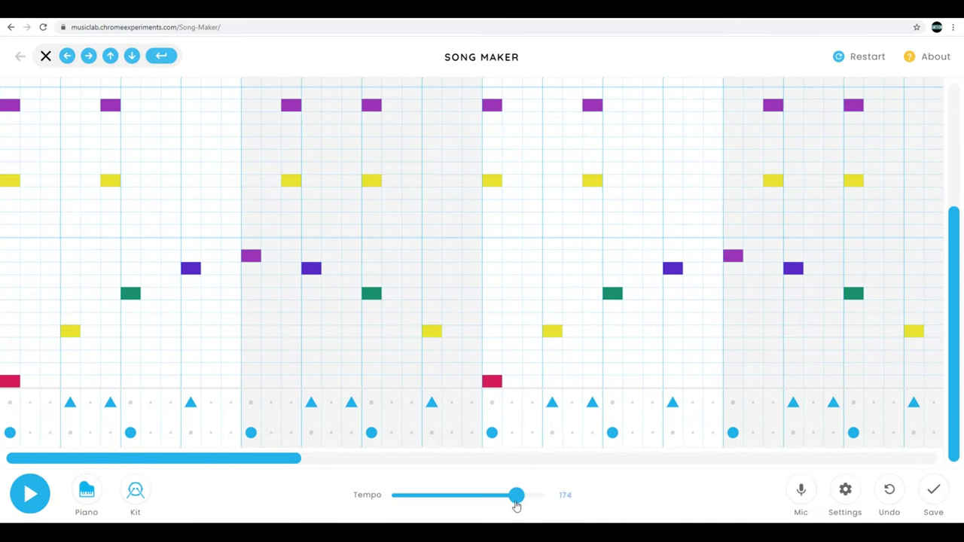